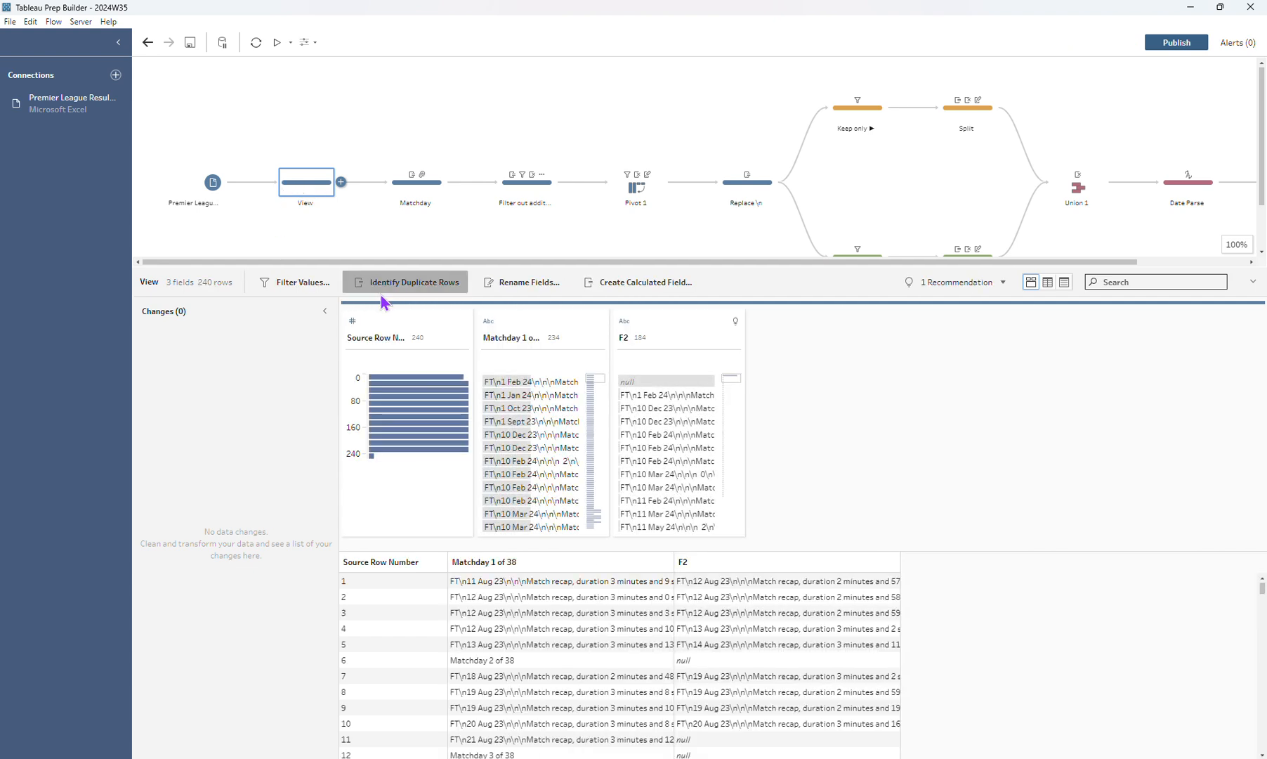
Examine the Premier League input step's data preview and the options available for its Source Row Number field
click(212, 184)
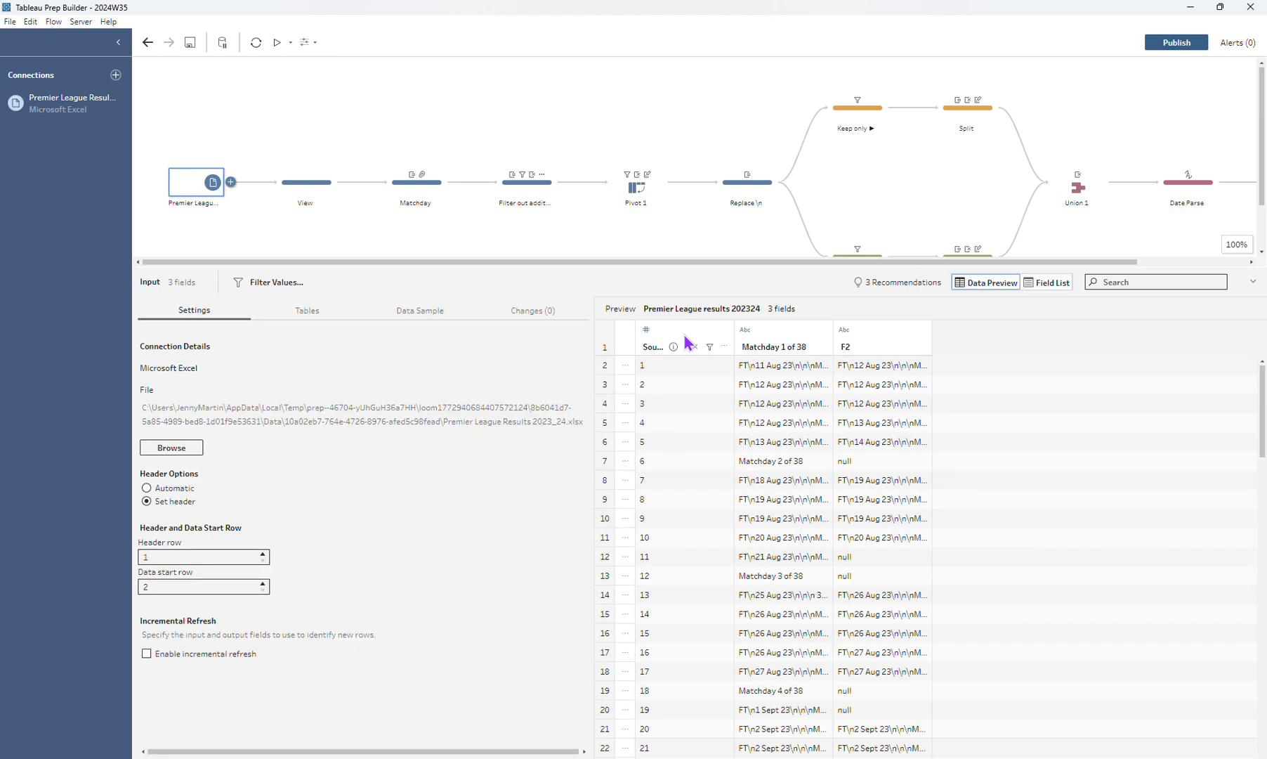
click(724, 347)
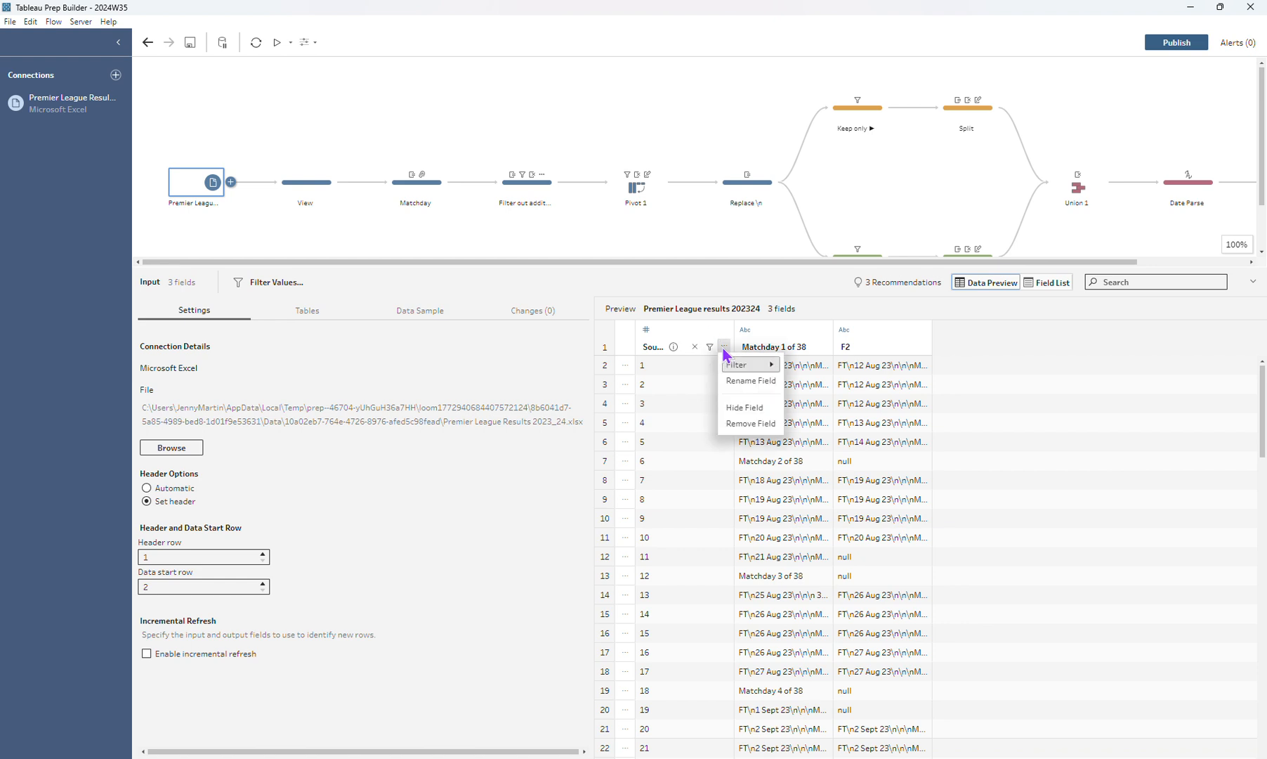
click(678, 276)
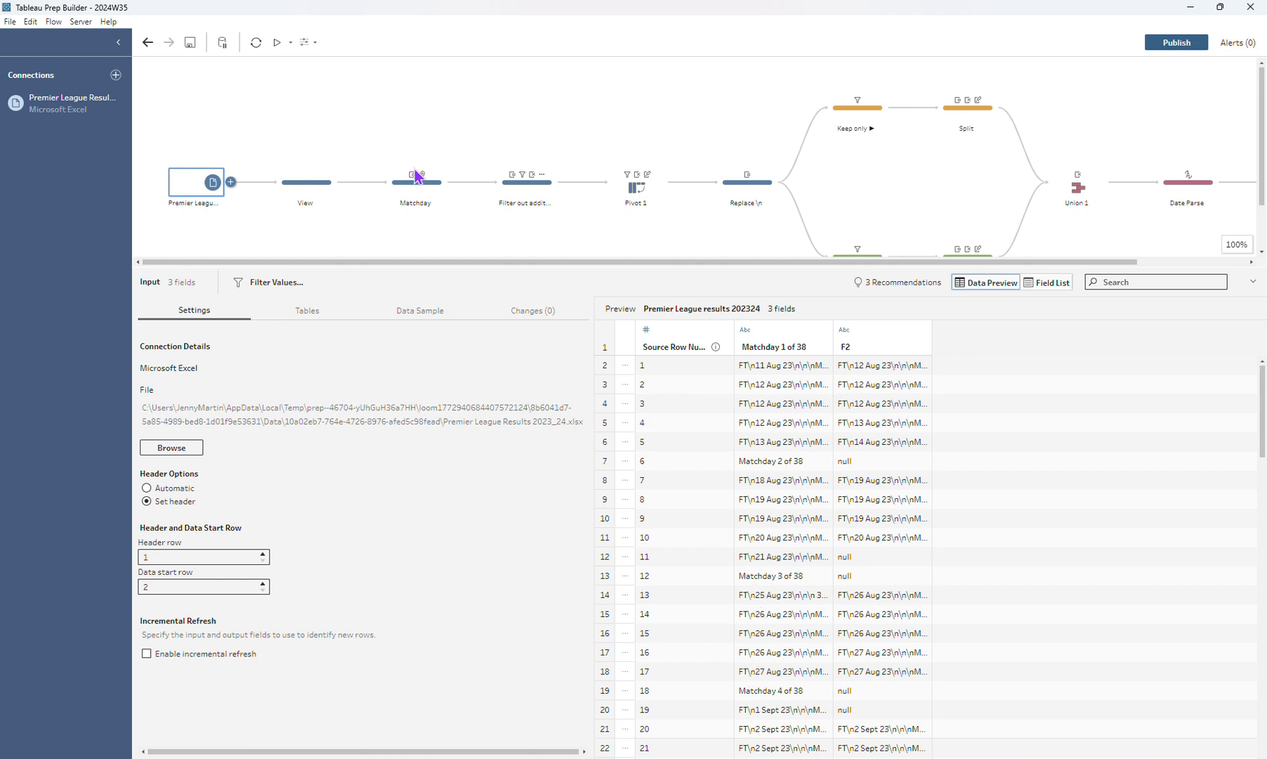
Review the formula of the Matchday calculated field in the Matchday step, leaving it unedited
click(399, 190)
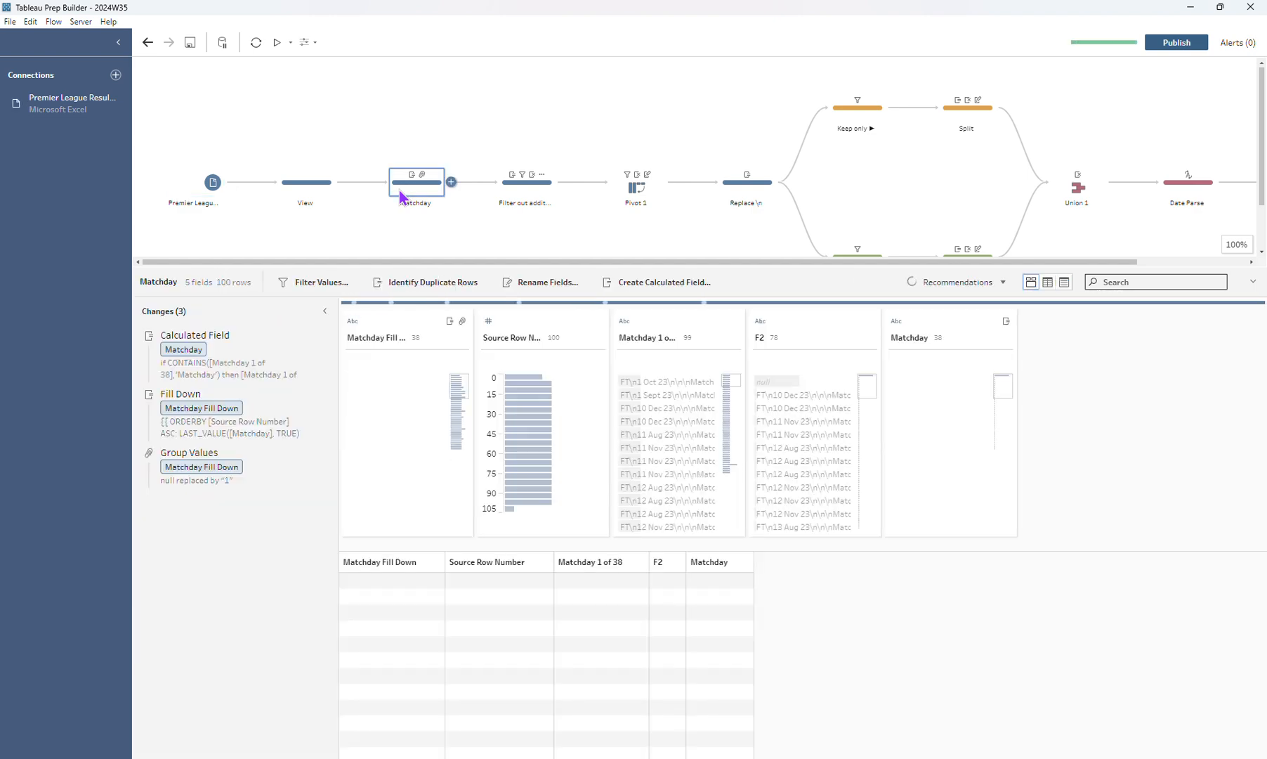
click(255, 361)
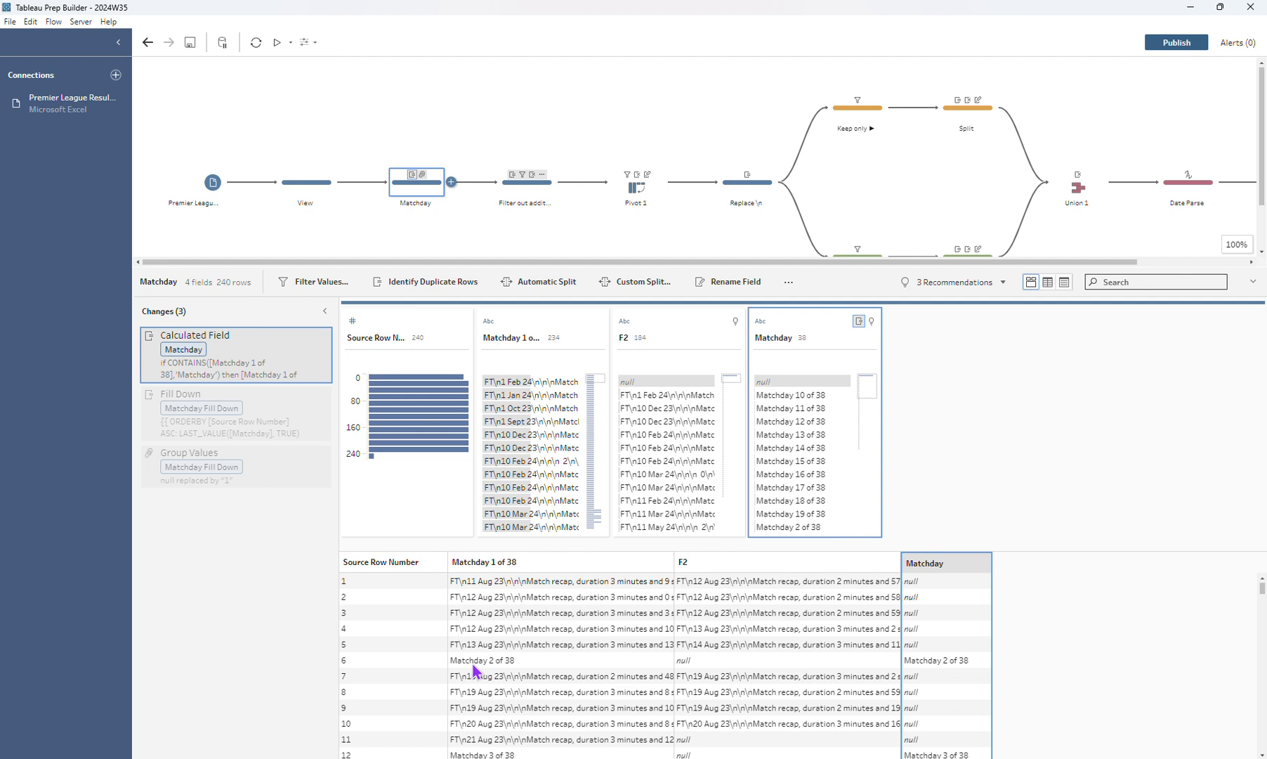
click(307, 337)
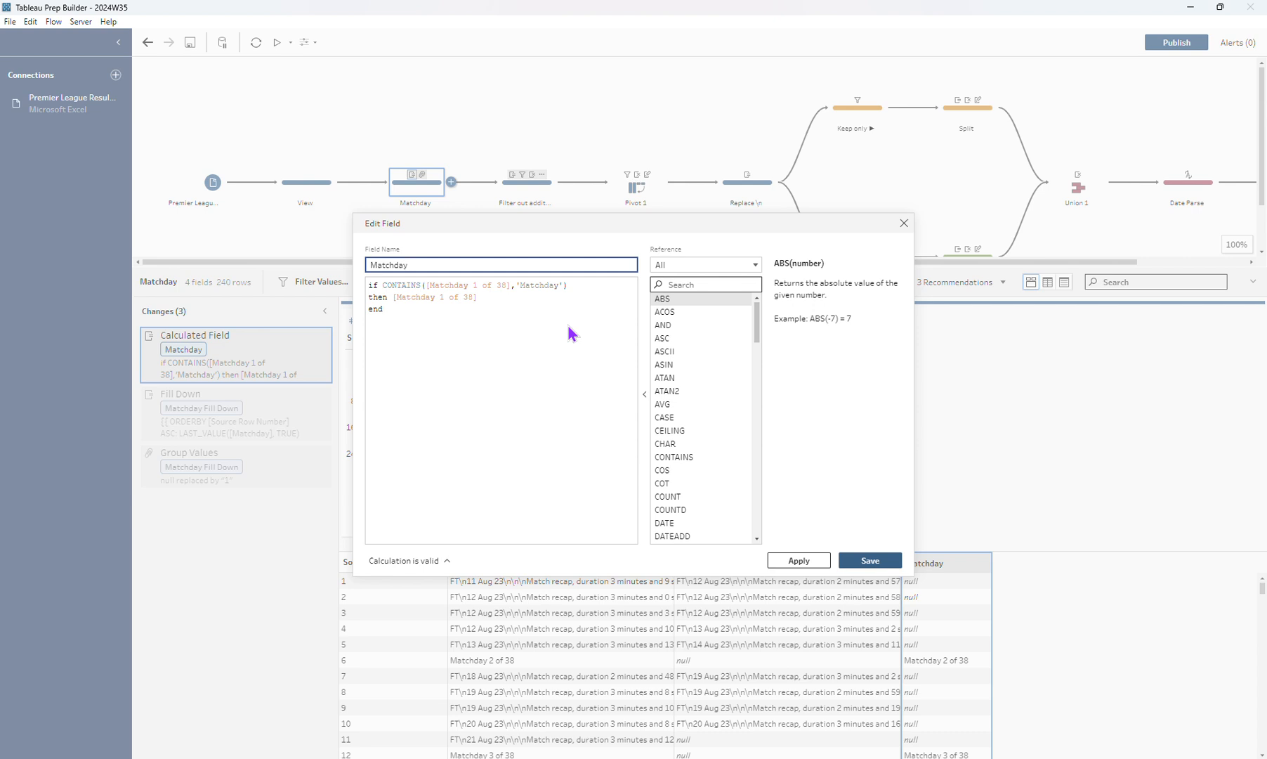
click(904, 224)
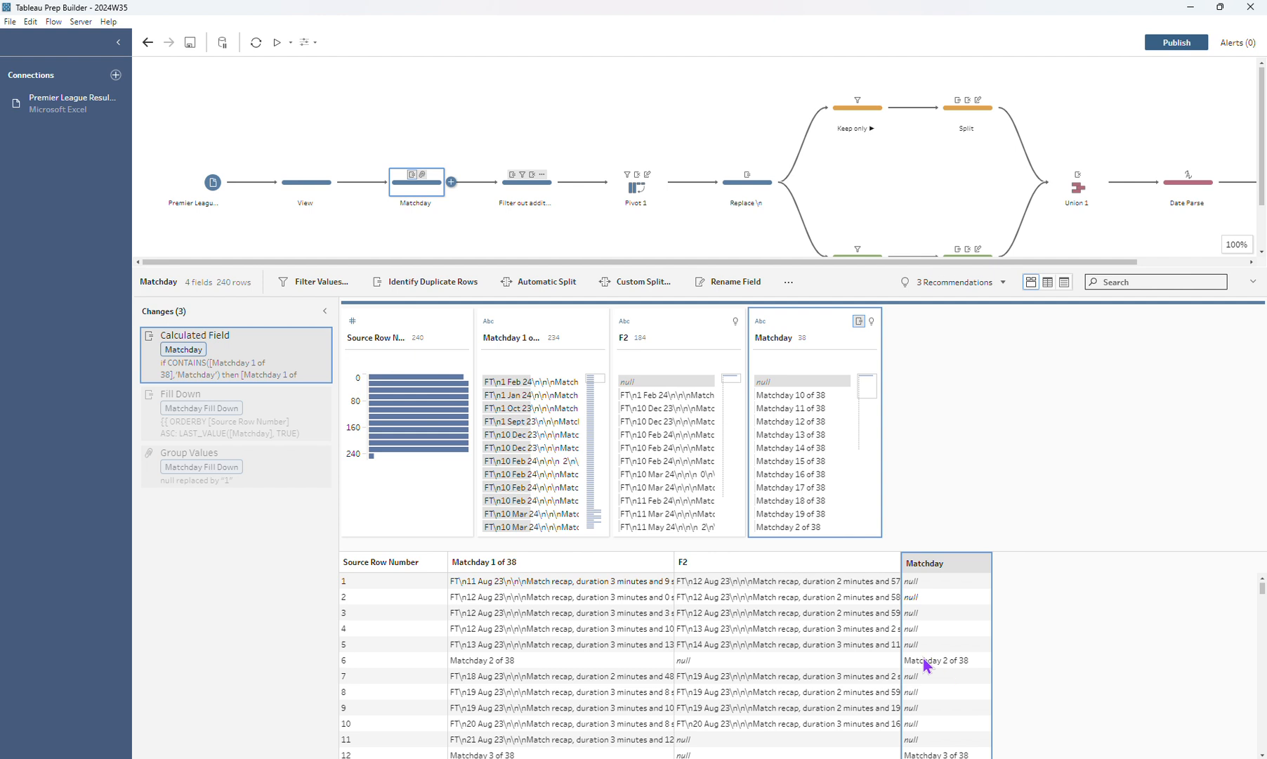
Review the calculation types offered for the Matchday field and the settings of the existing Fill Down calculation
mouse_move(307, 397)
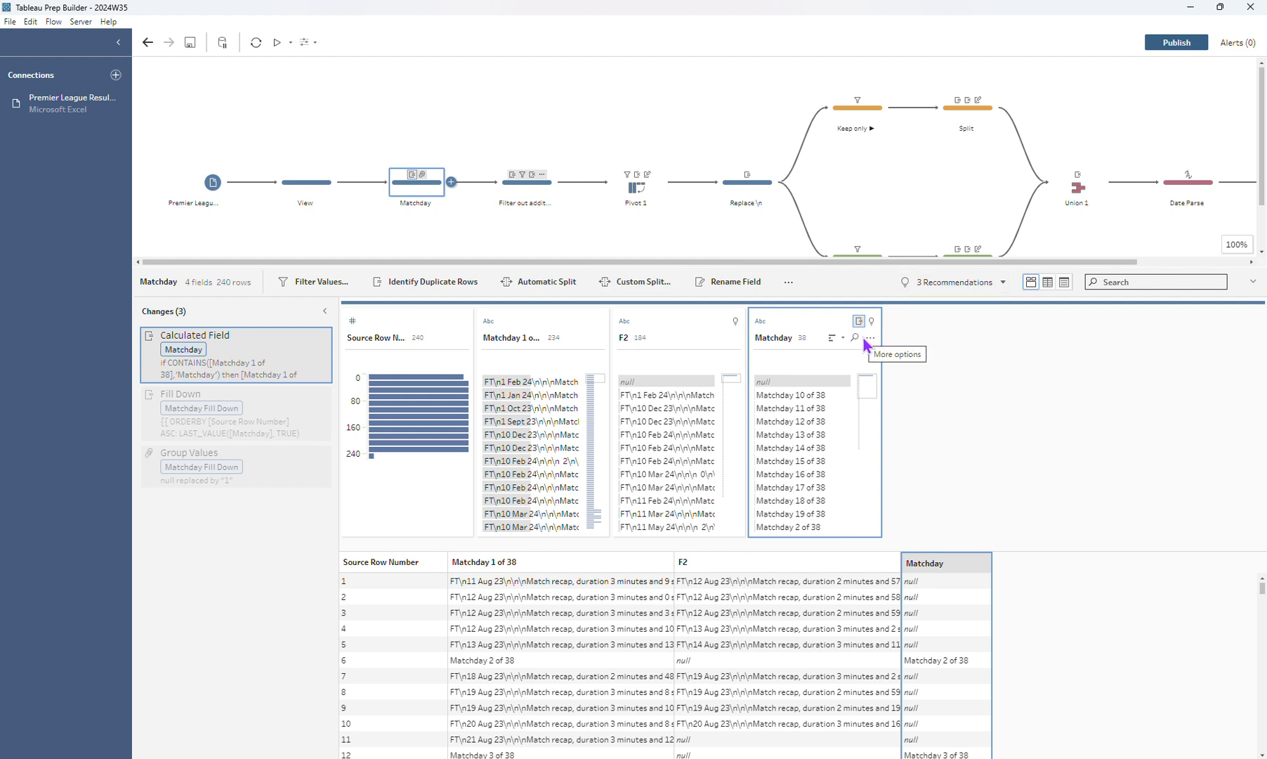
click(870, 338)
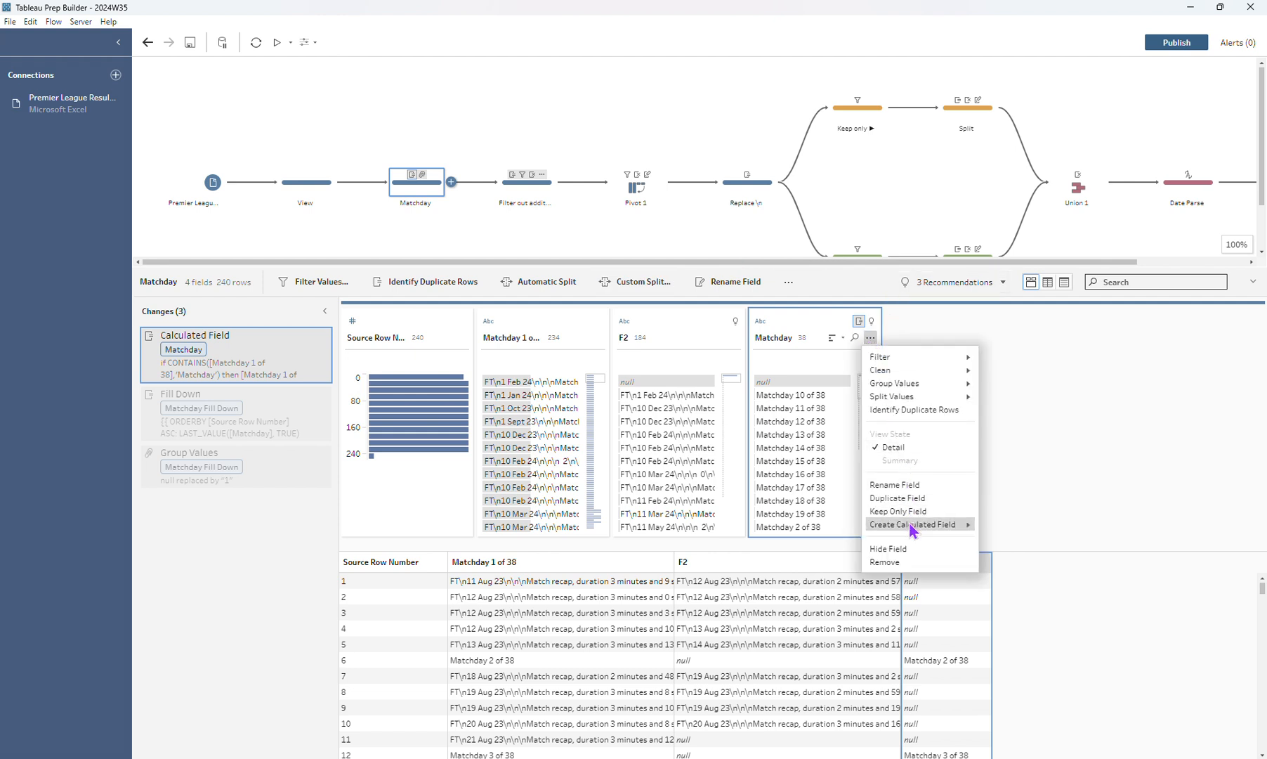
mouse_move(912, 528)
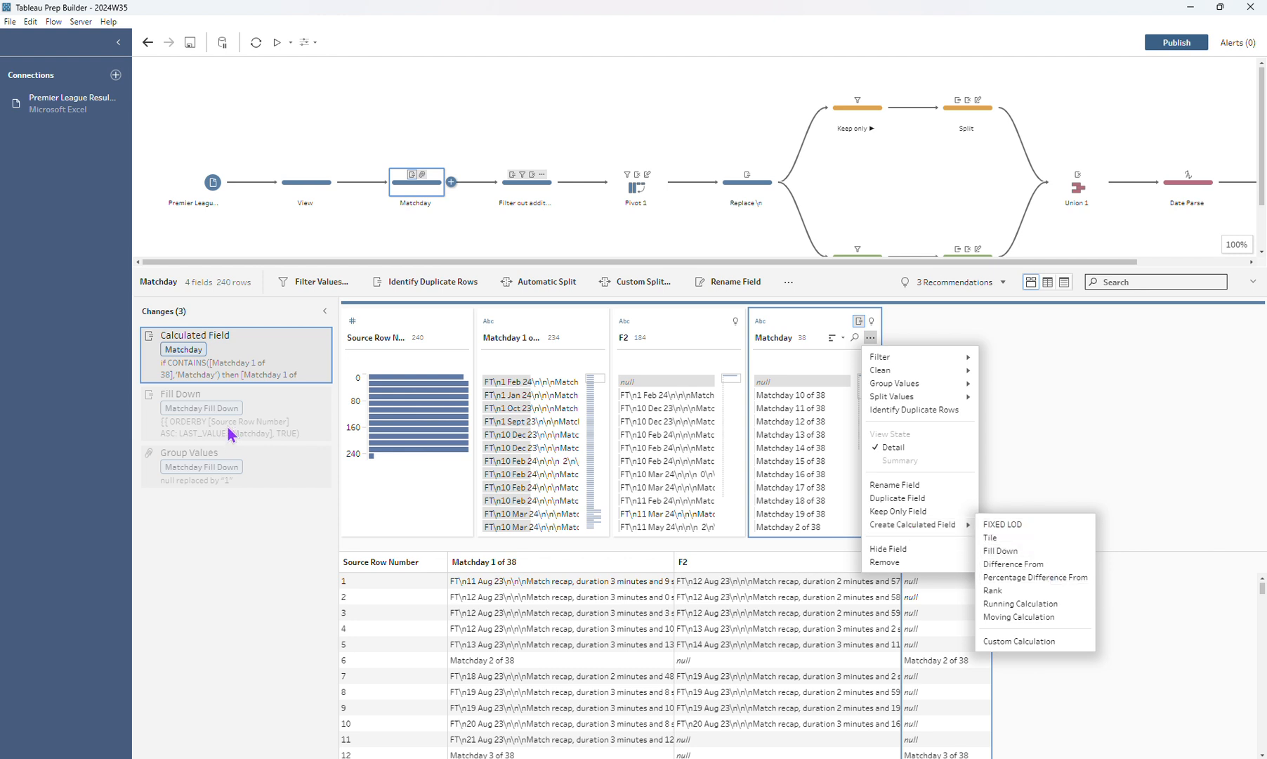
click(305, 395)
click(307, 397)
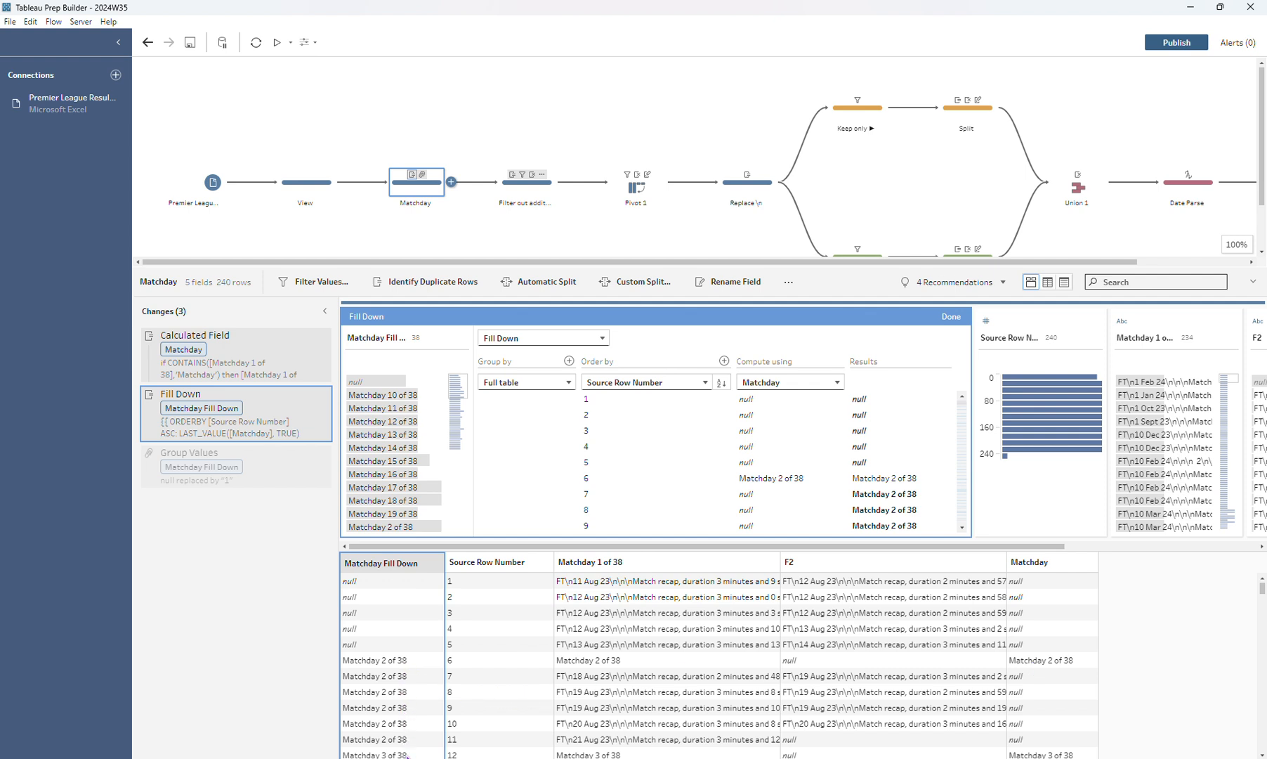
click(951, 316)
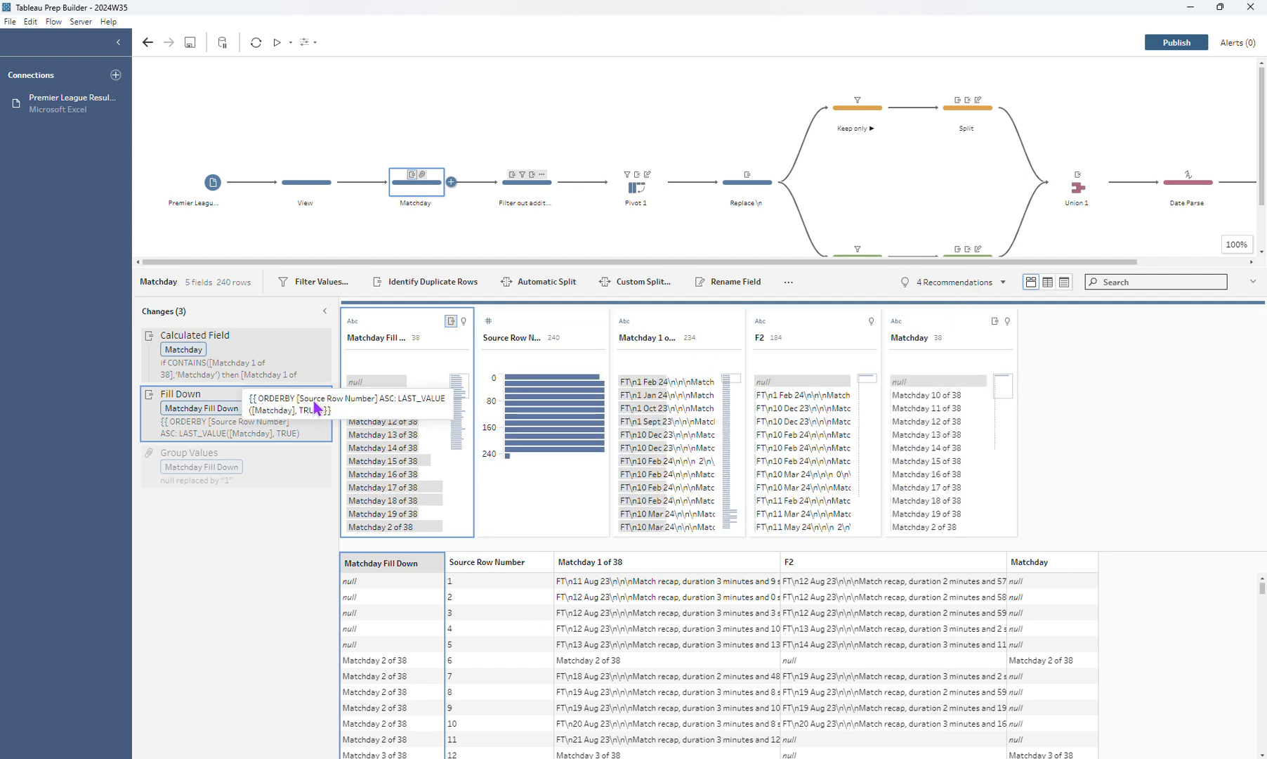
Inspect the null rows in Matchday Fill Down and the Group Values change that replaces null with 1
mouse_move(370, 381)
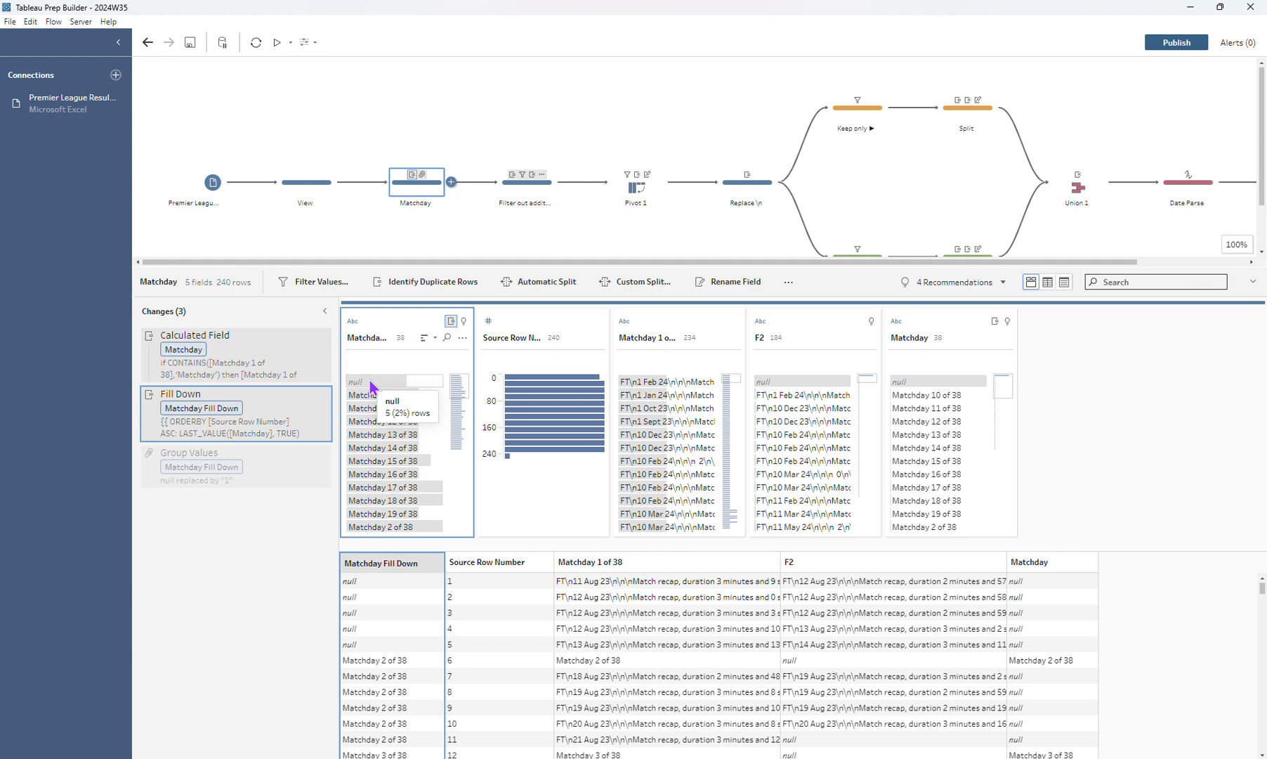
click(370, 382)
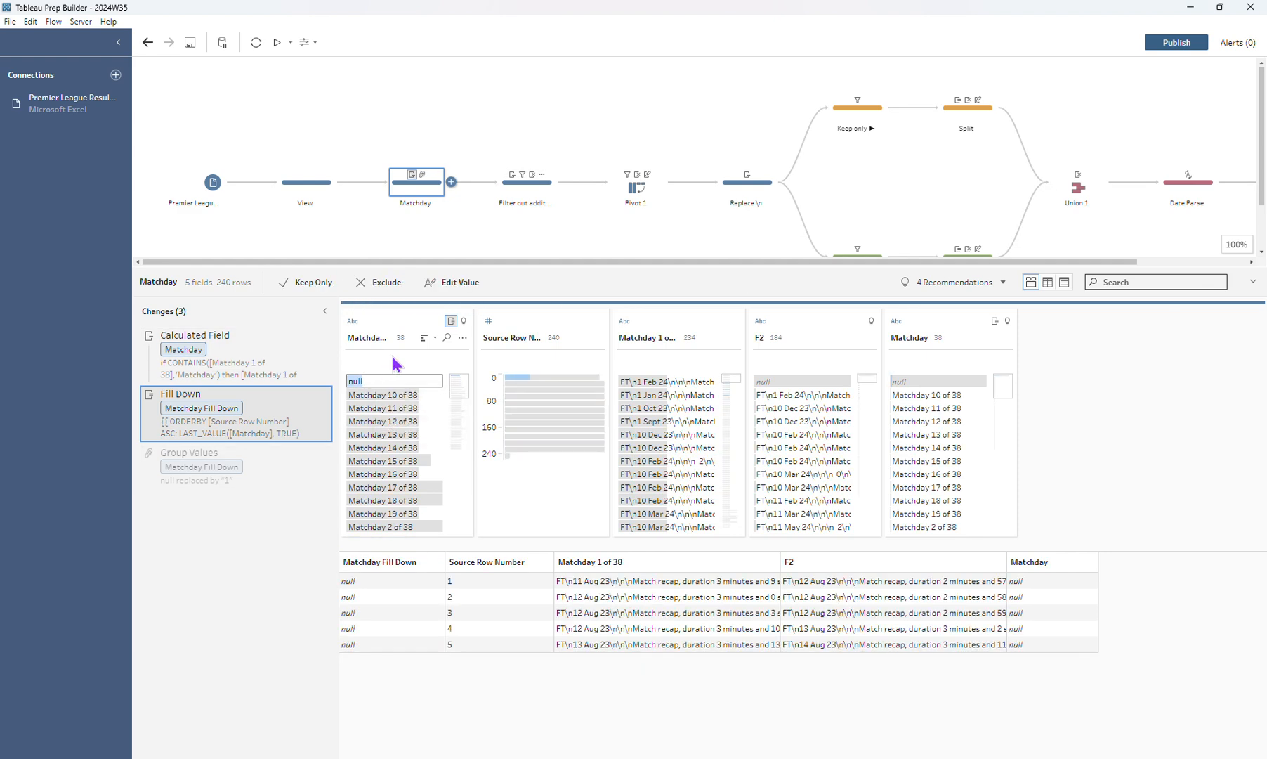
click(393, 359)
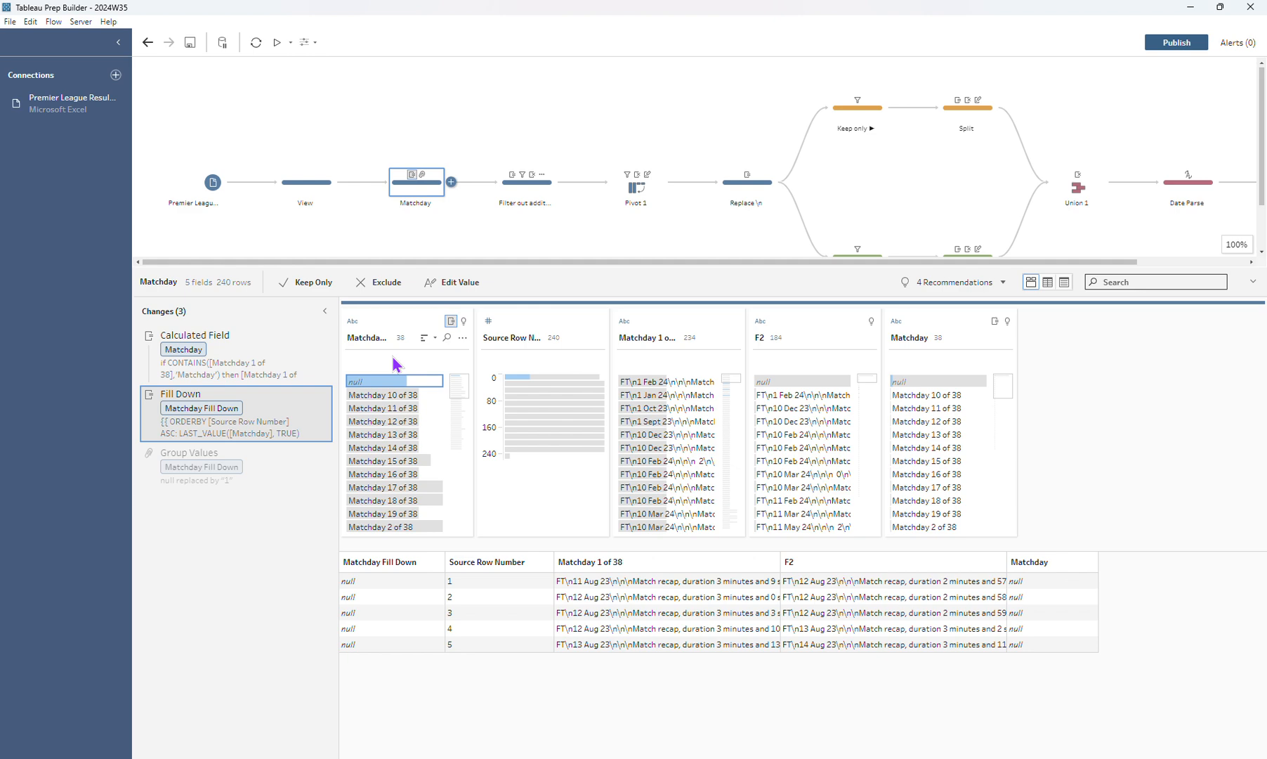
click(269, 470)
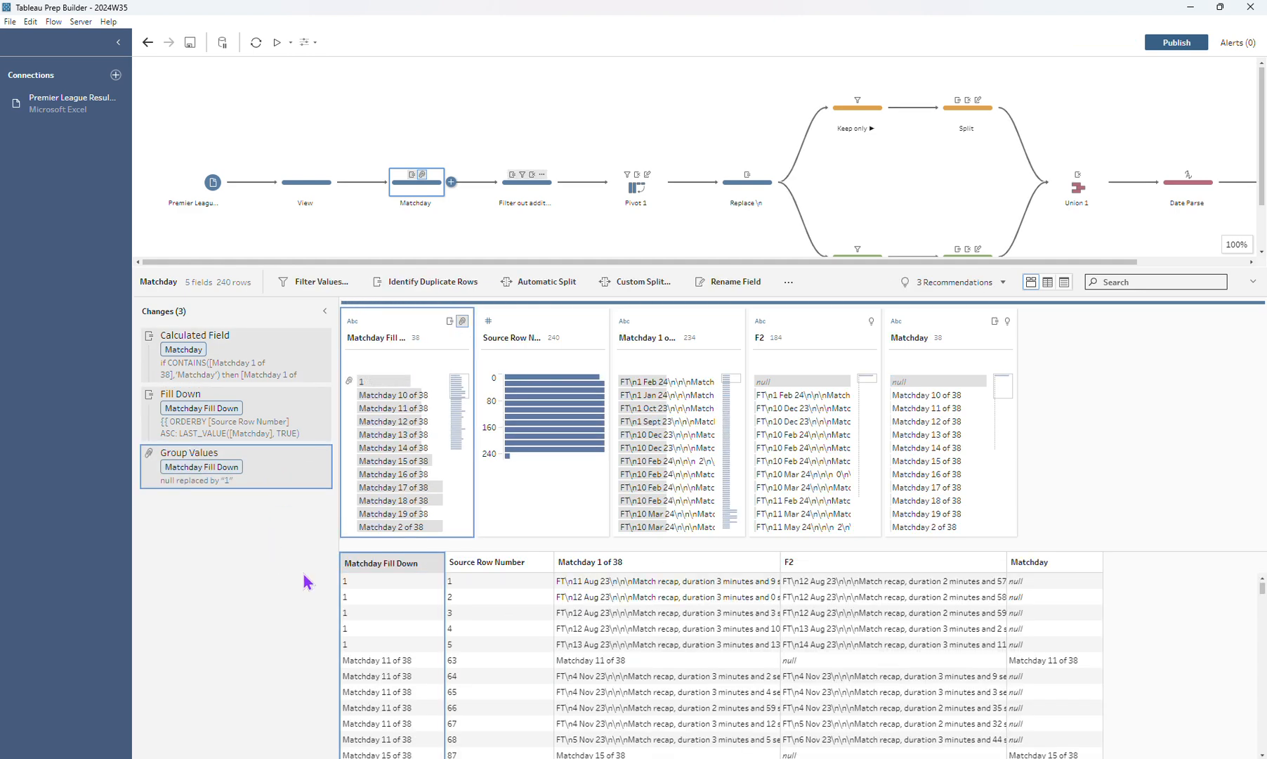
click(387, 666)
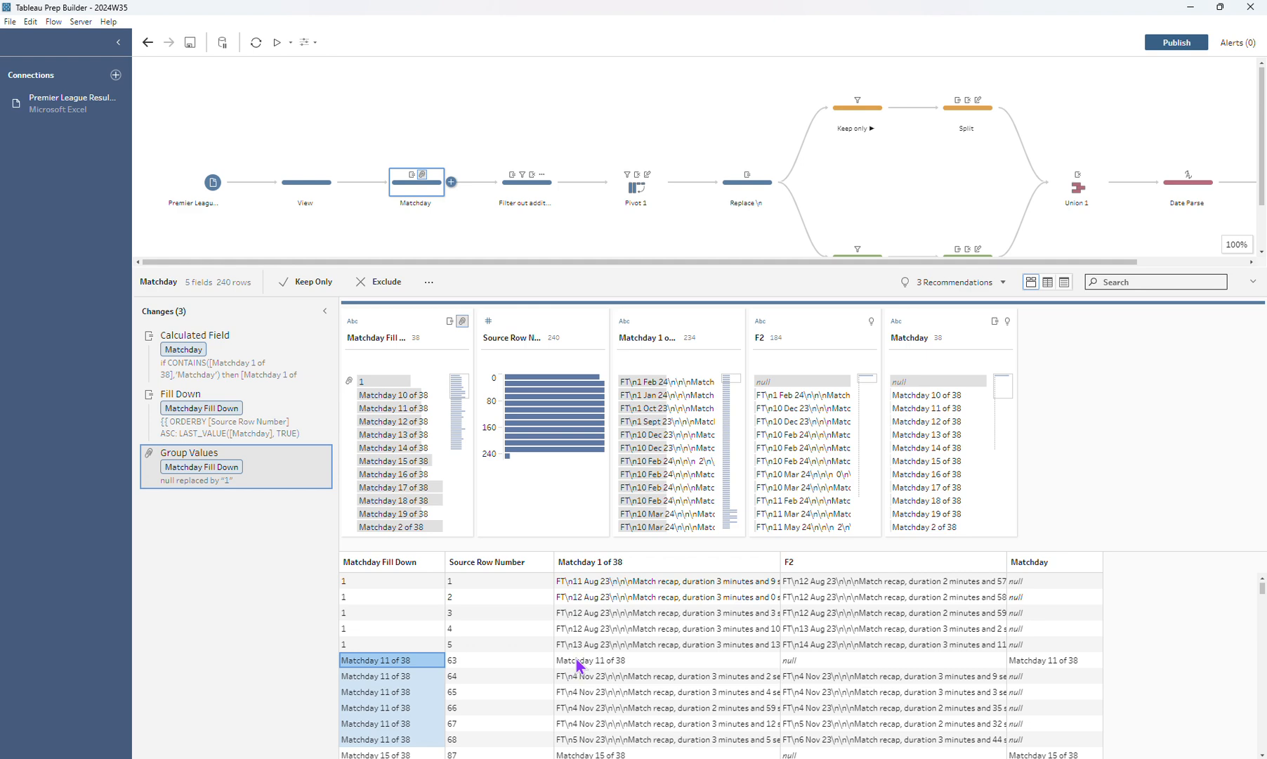
Review the formula of the filter in the Filter out additional rows step, leaving it unedited
click(527, 184)
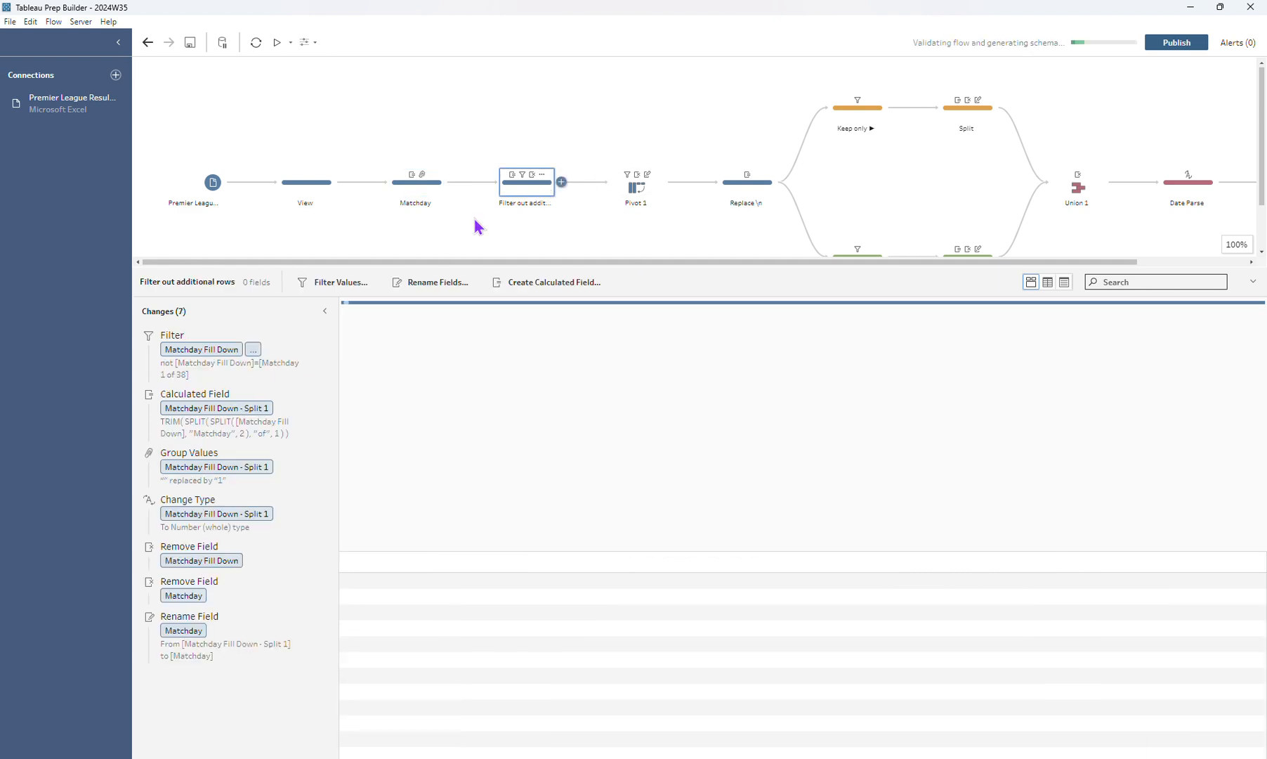
click(307, 342)
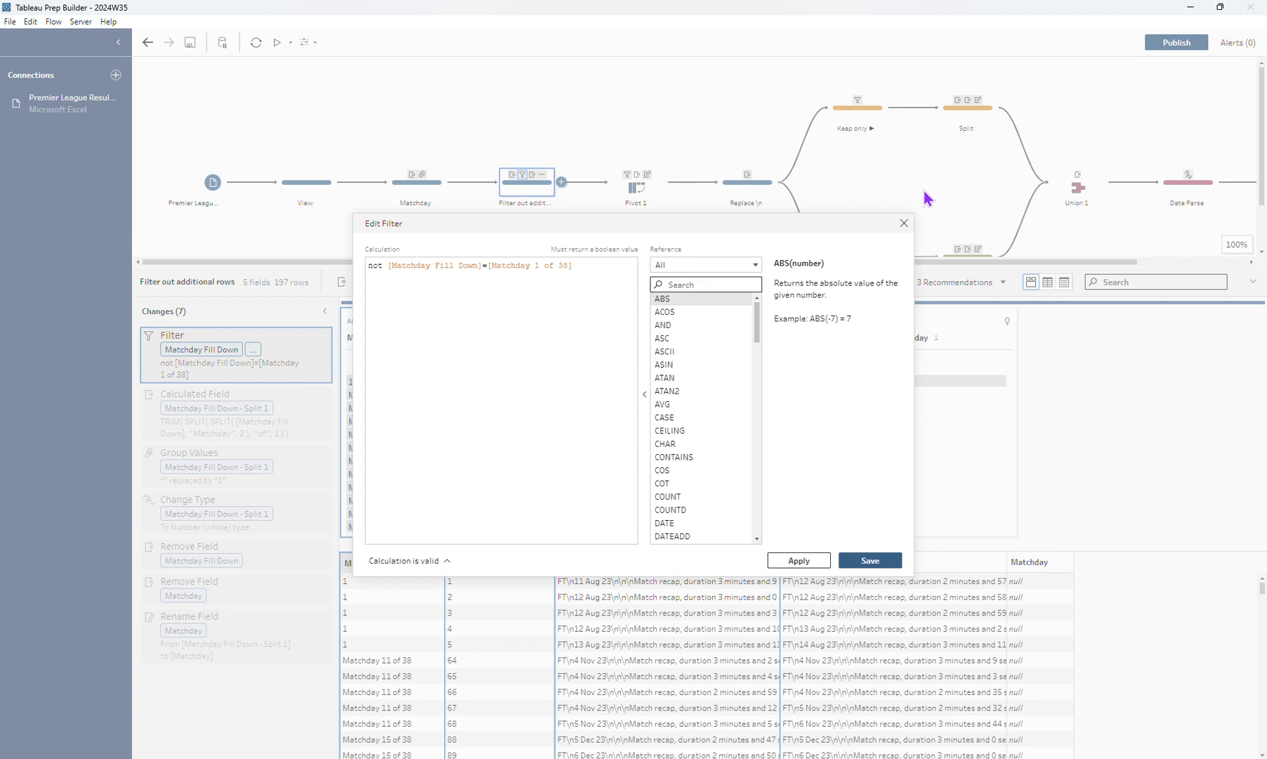
click(904, 223)
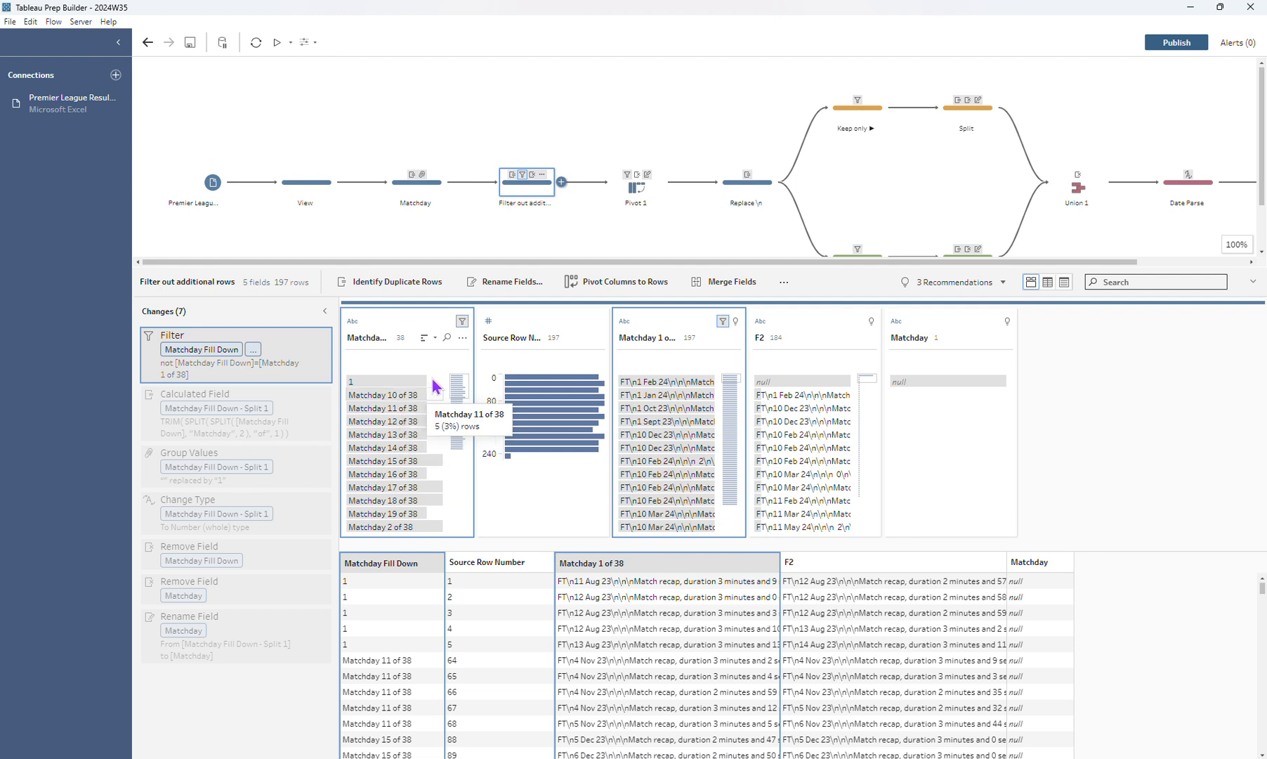
Look up the split options available for the Matchday Fill Down field alone
click(463, 339)
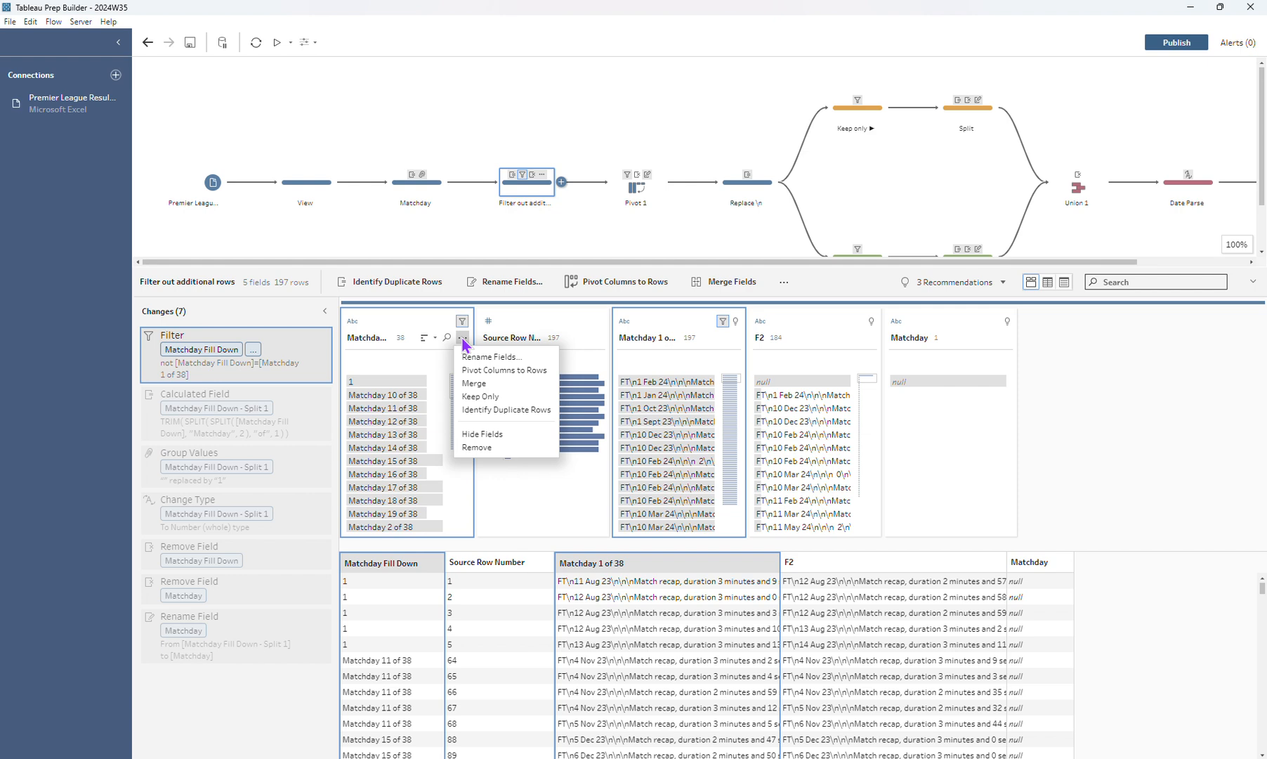
click(663, 332)
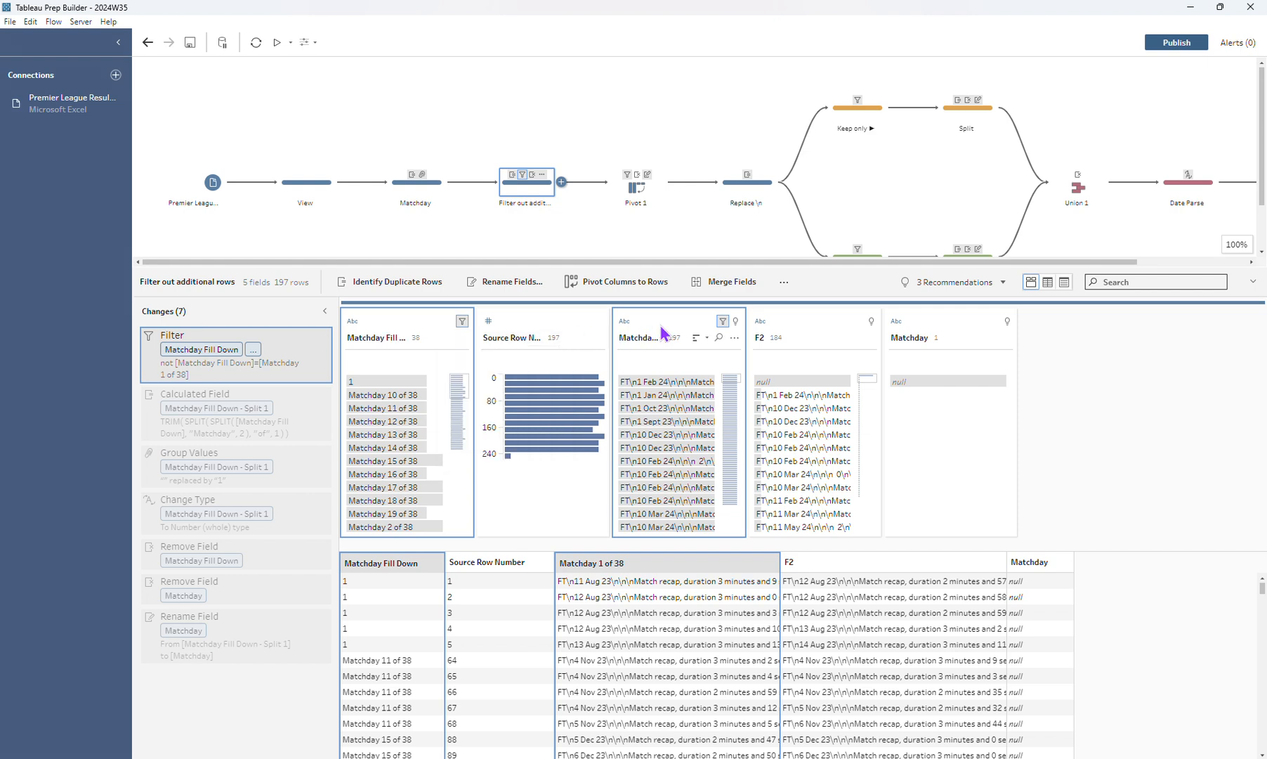
click(663, 331)
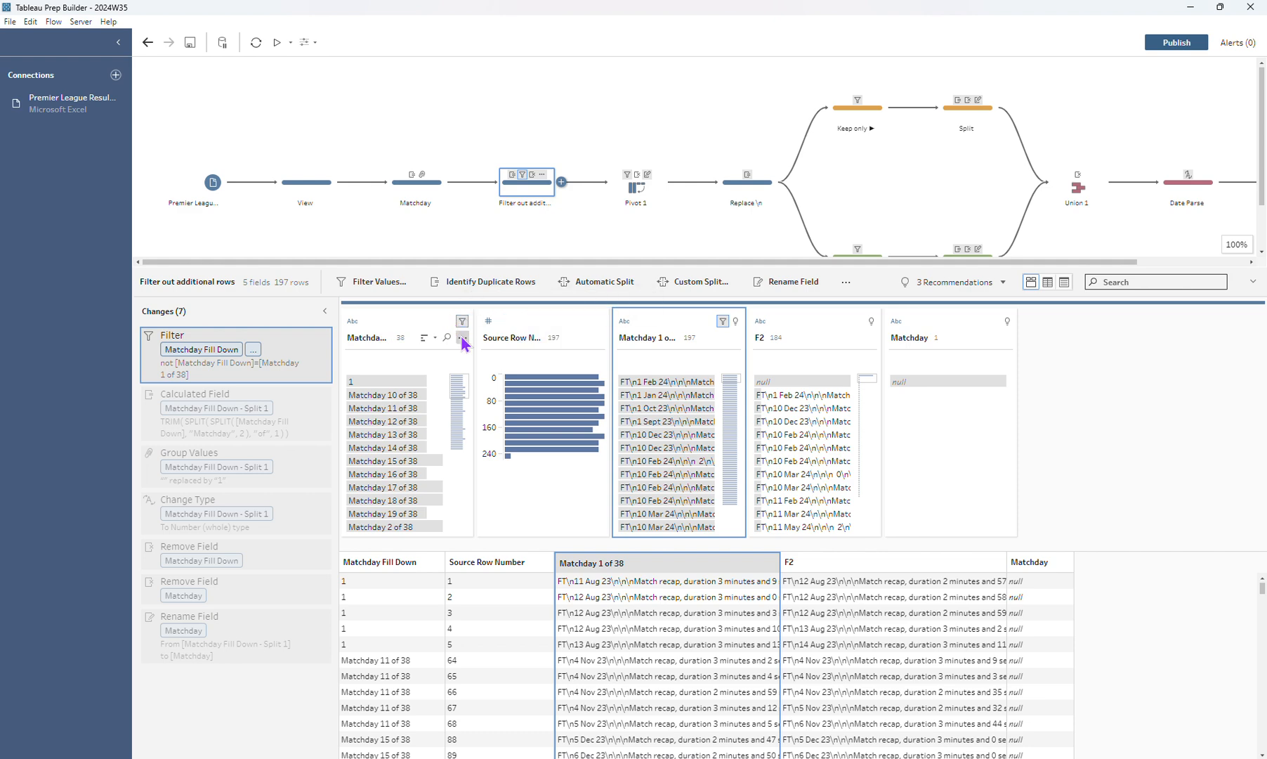
click(463, 339)
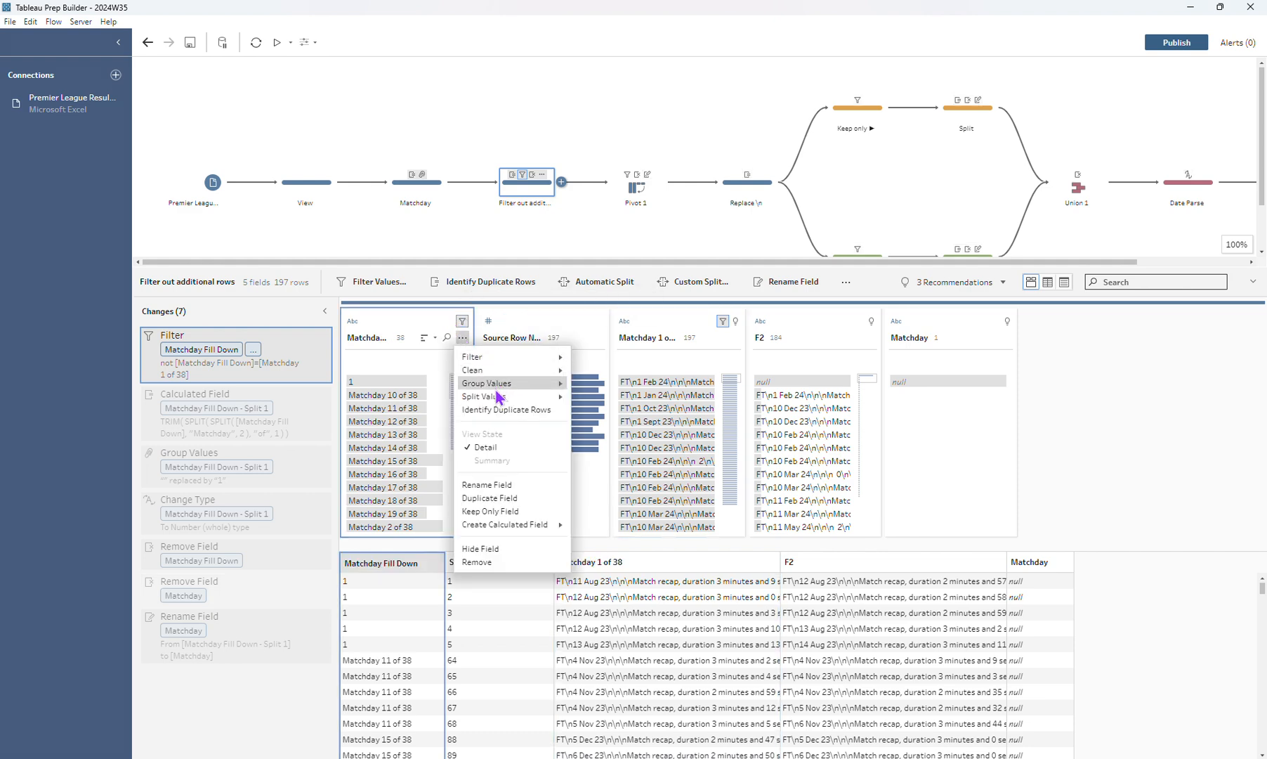
mouse_move(495, 398)
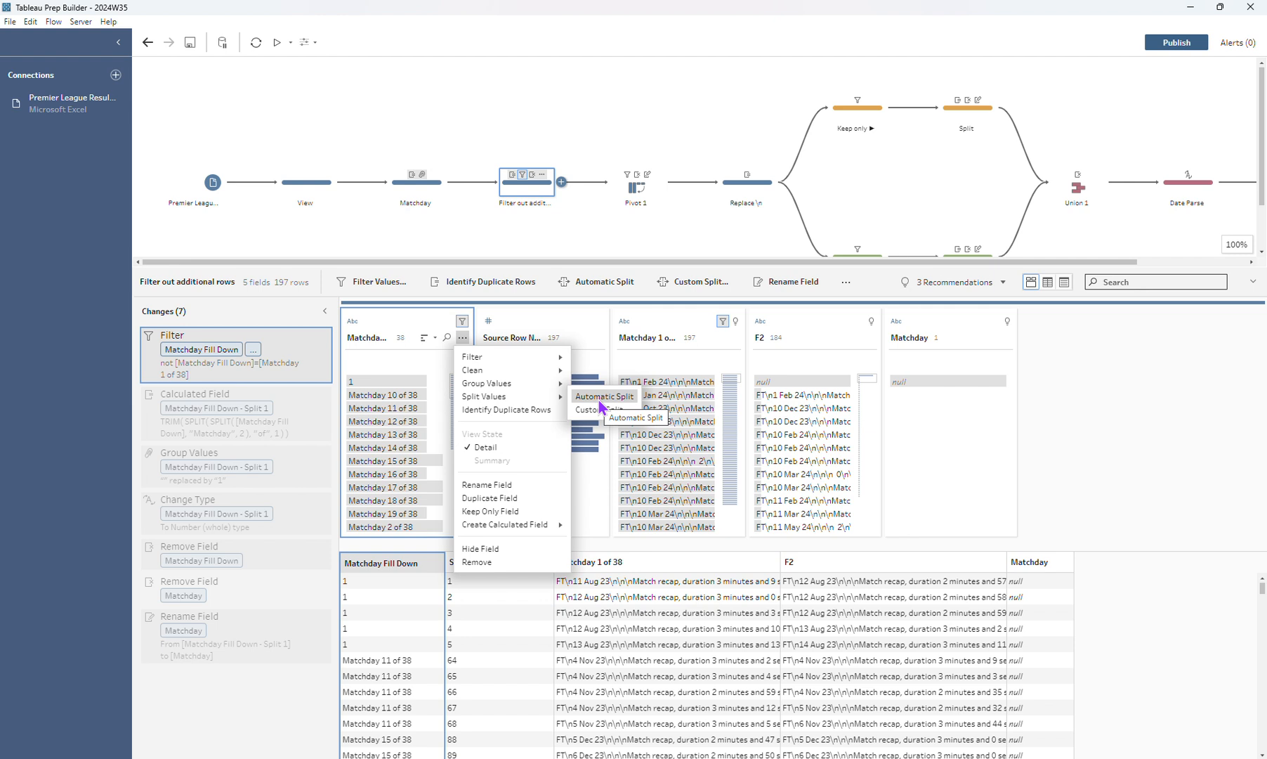
click(264, 409)
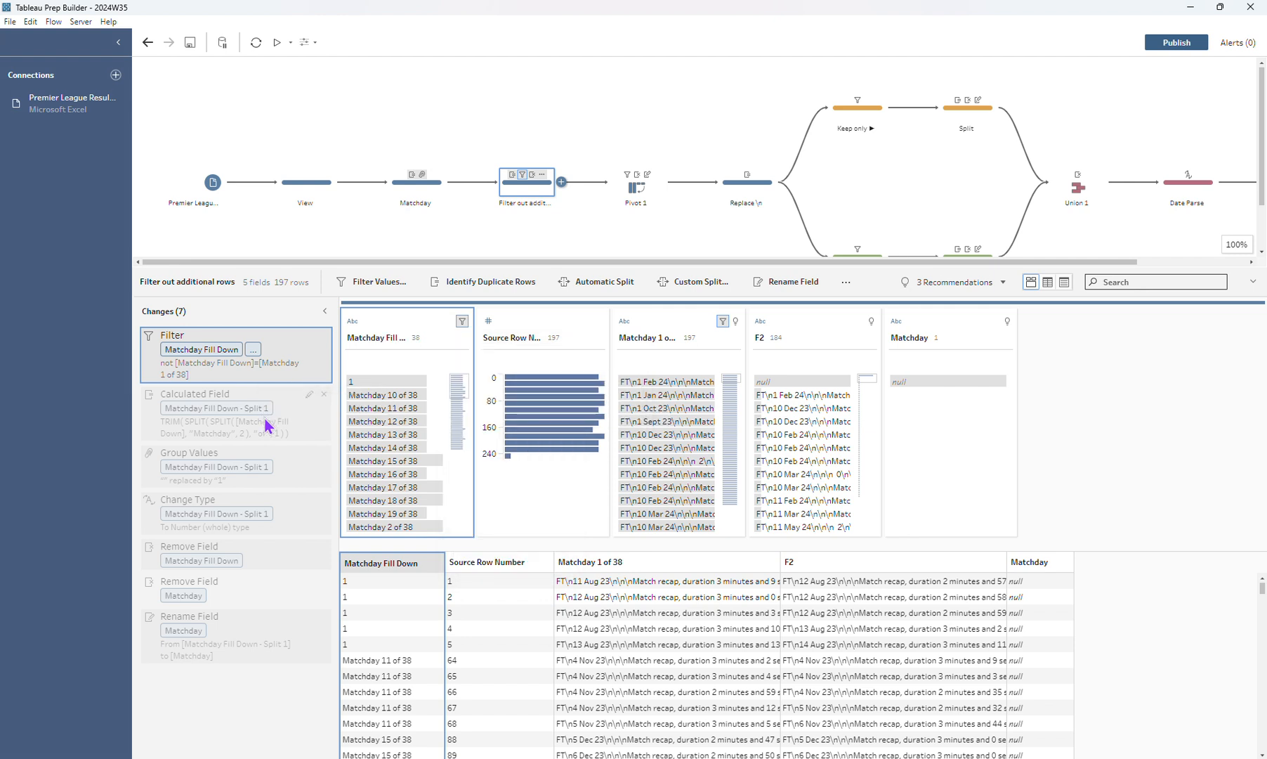
Inspect the data after the Matchday Fill Down split calculation, including the rows where the split value is blank
click(267, 419)
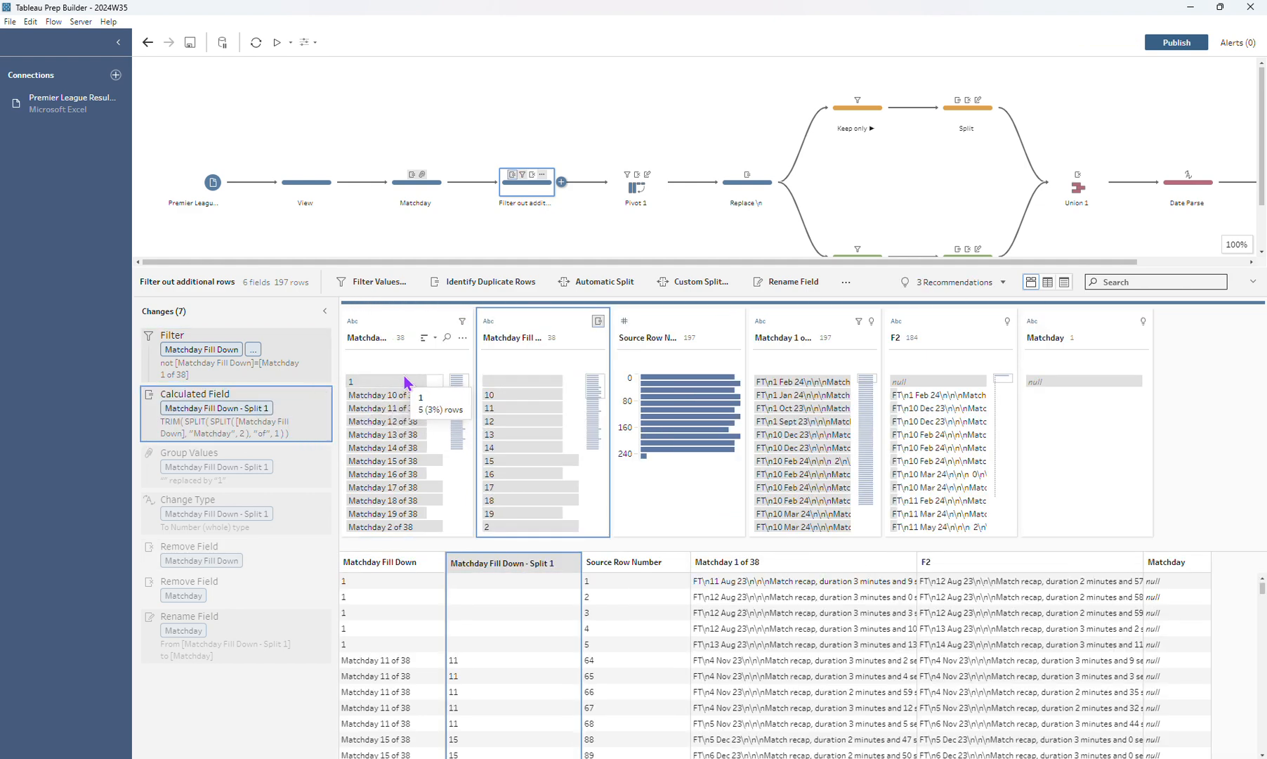
click(510, 383)
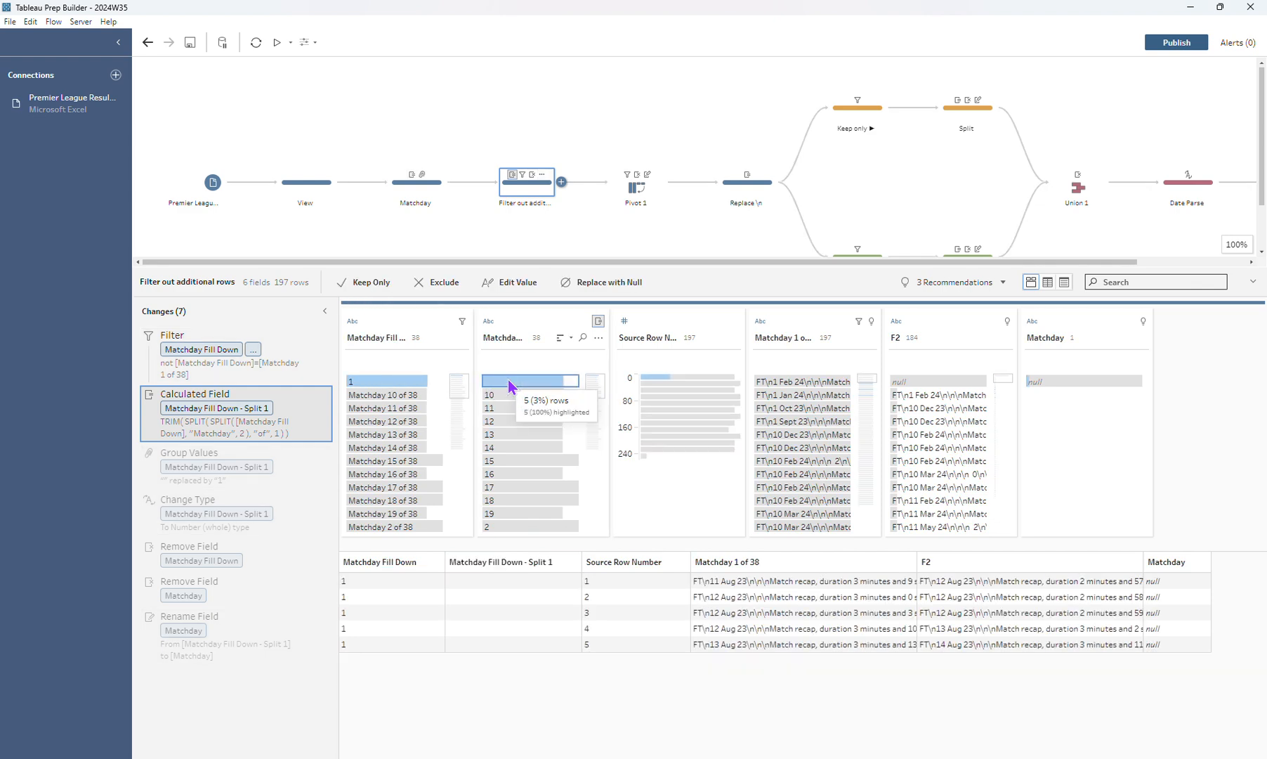
double_click(508, 381)
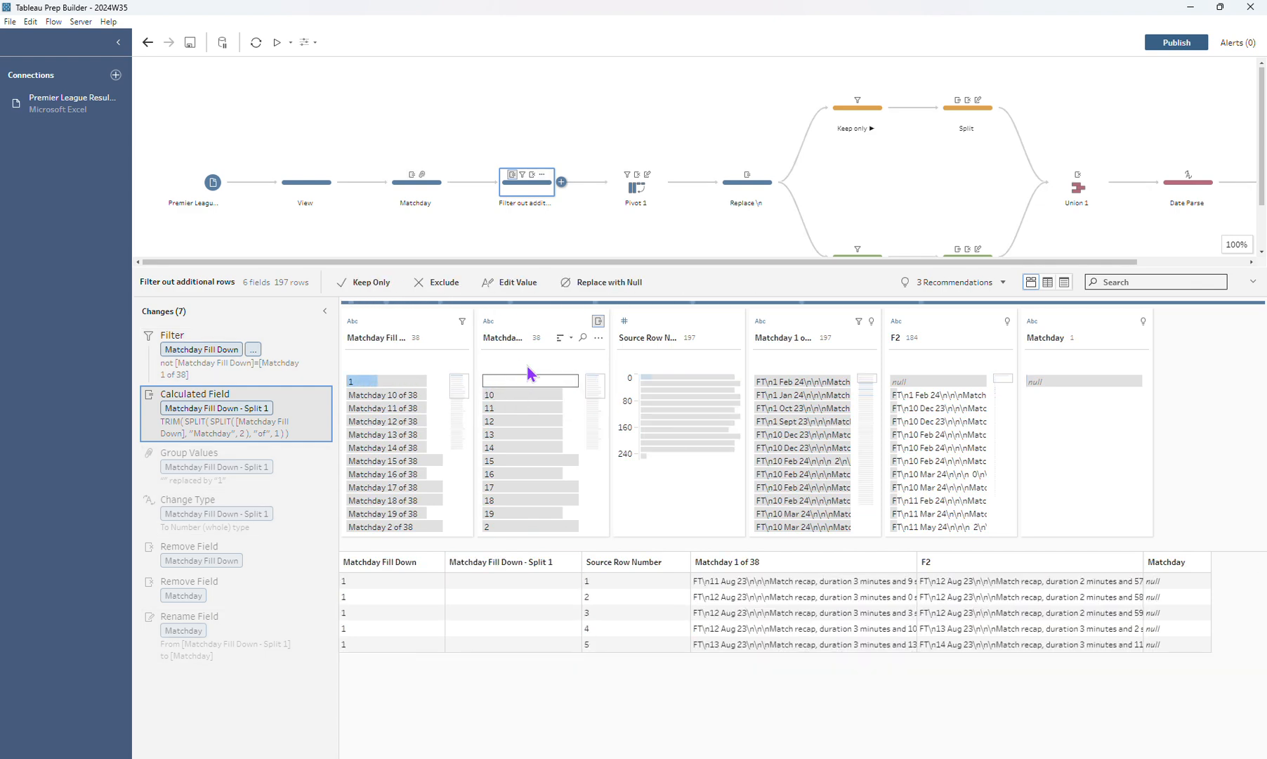
key(Escape)
Review the results of the Group Values, Change Type and Rename Field changes made to the split matchday field
click(225, 488)
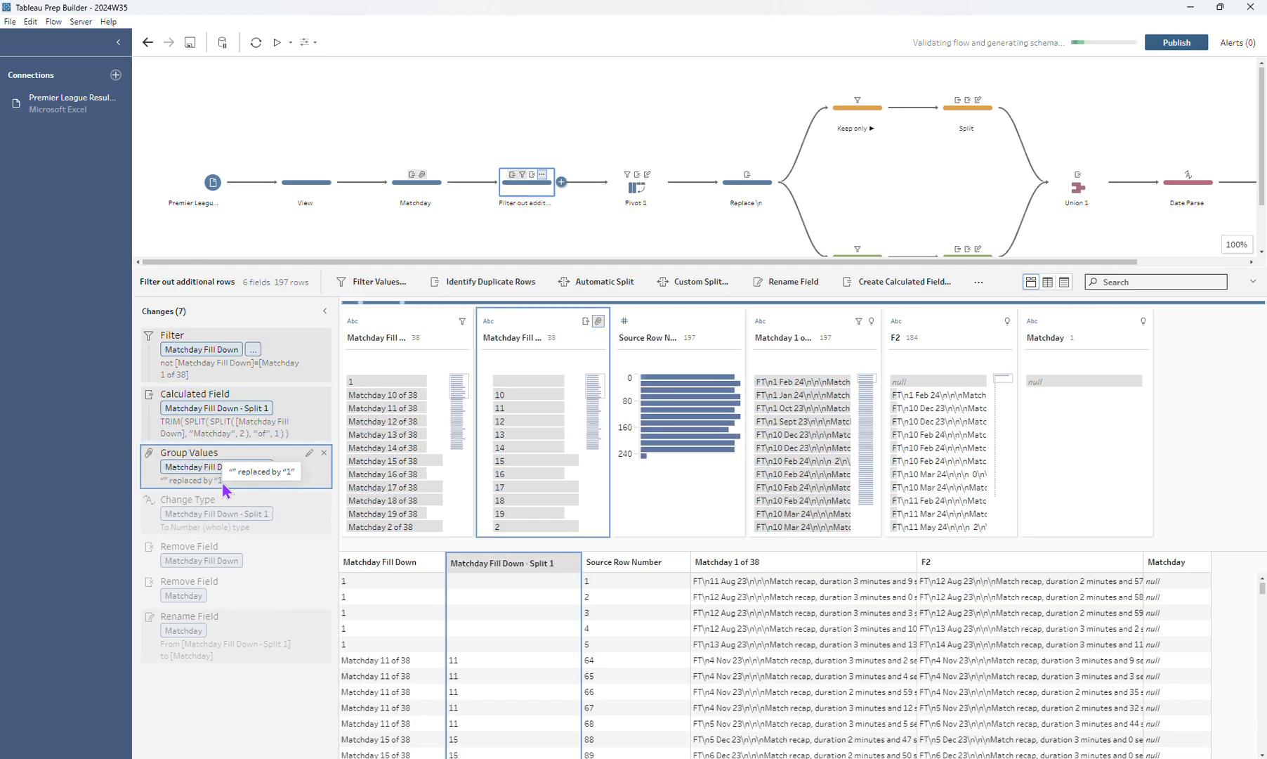
click(220, 533)
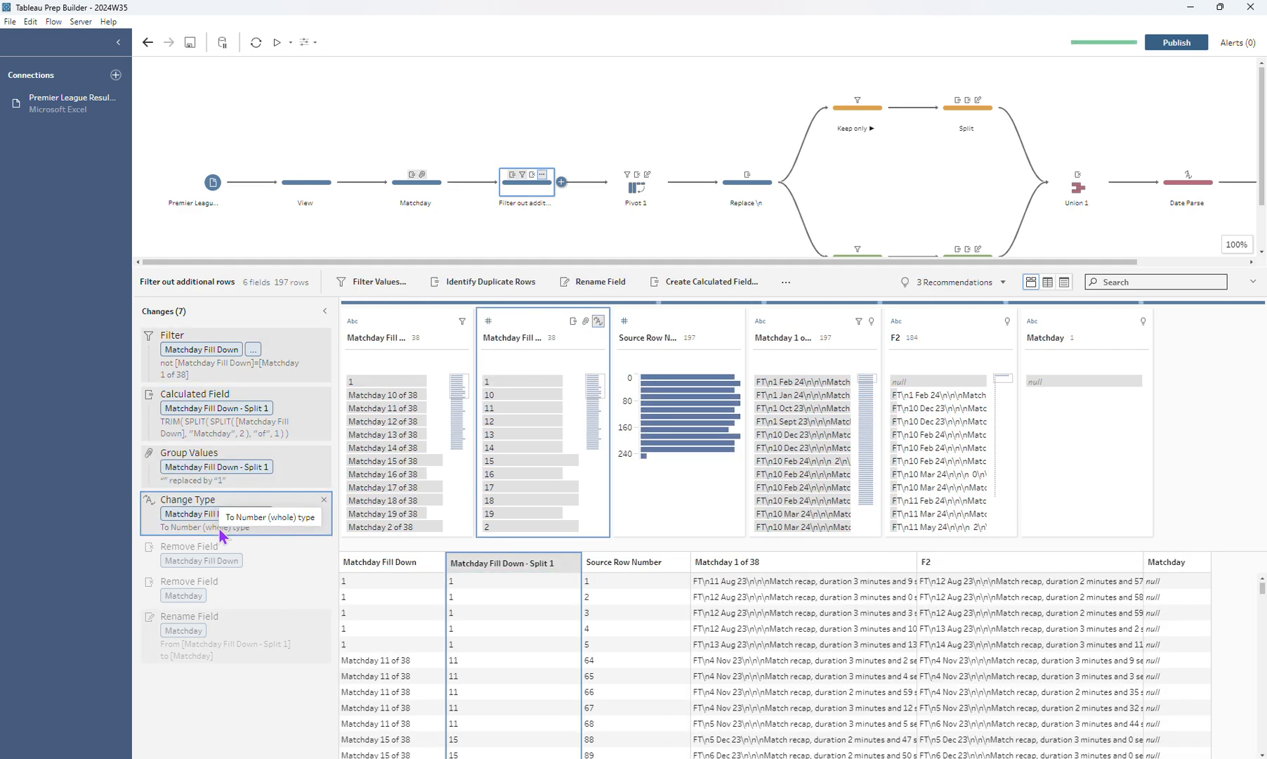
click(204, 642)
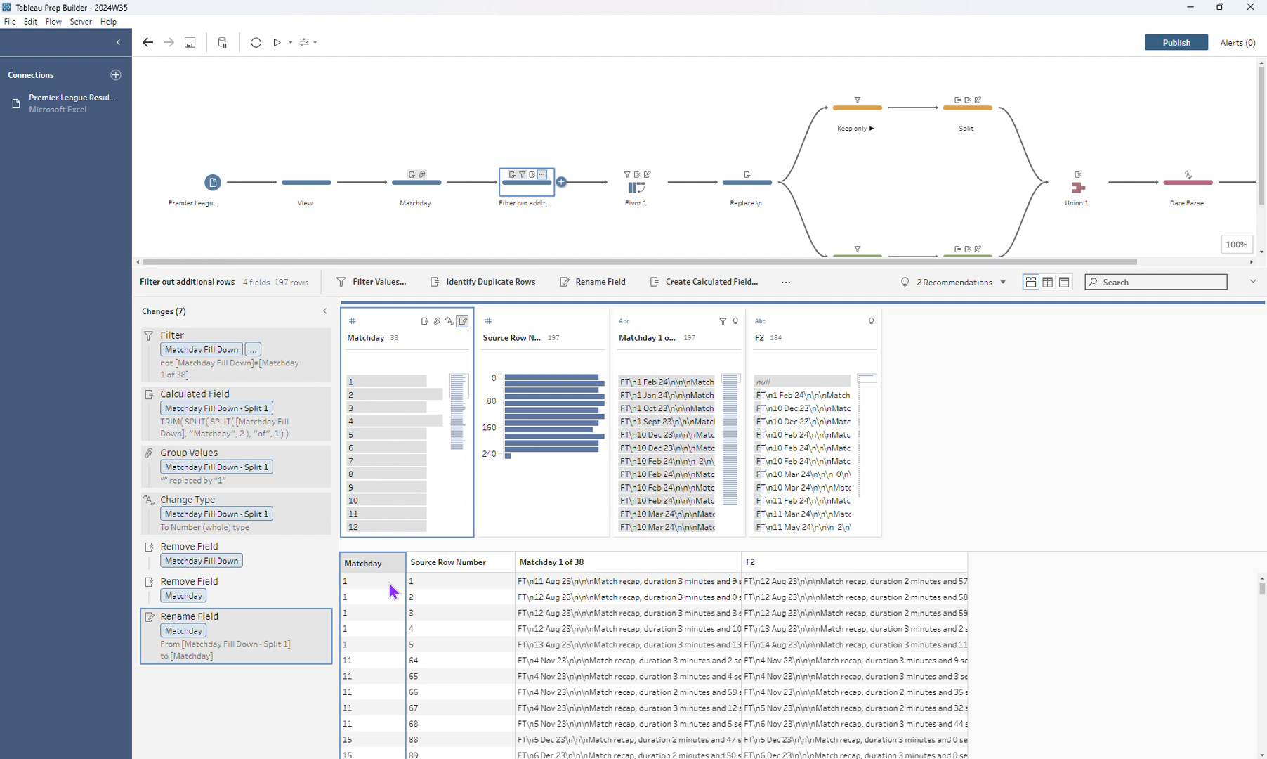
Review the Pivot 1 step's setup and the Match calculation replacing char(10) in the Replace \n step, leaving both unedited
click(645, 200)
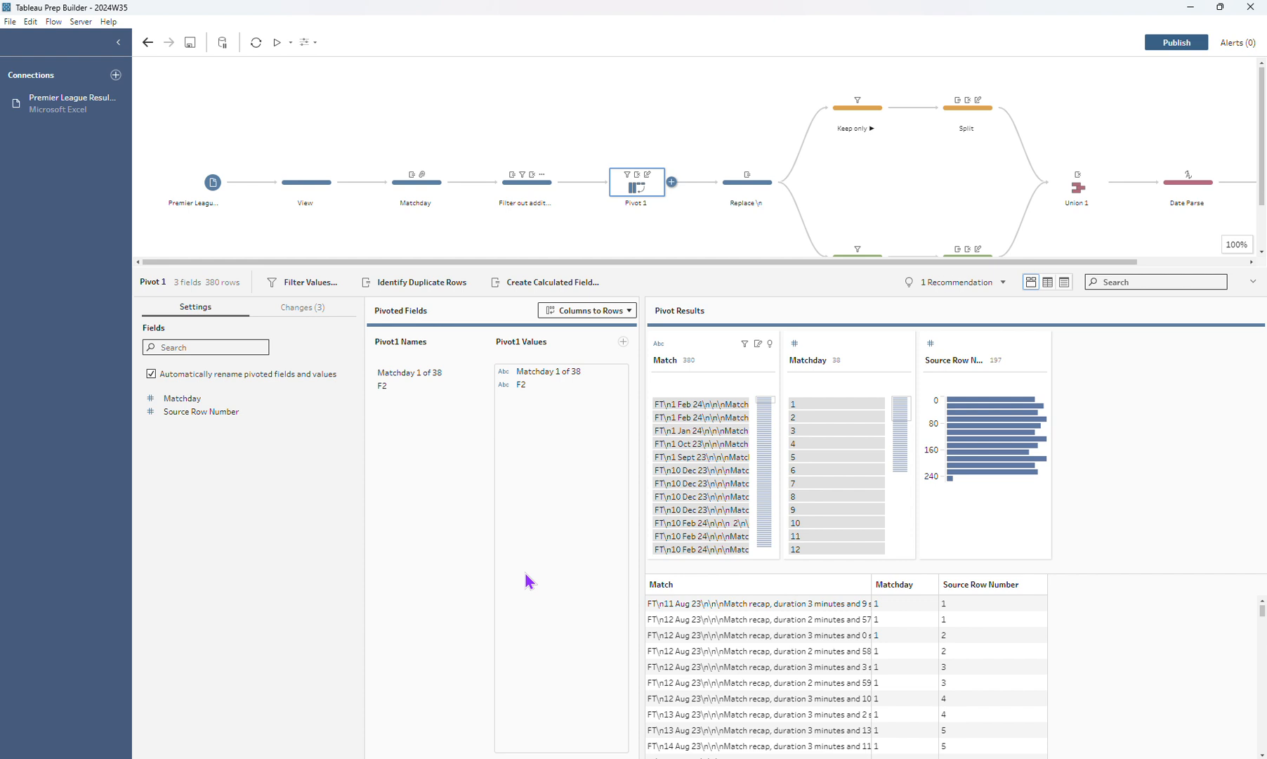
click(770, 182)
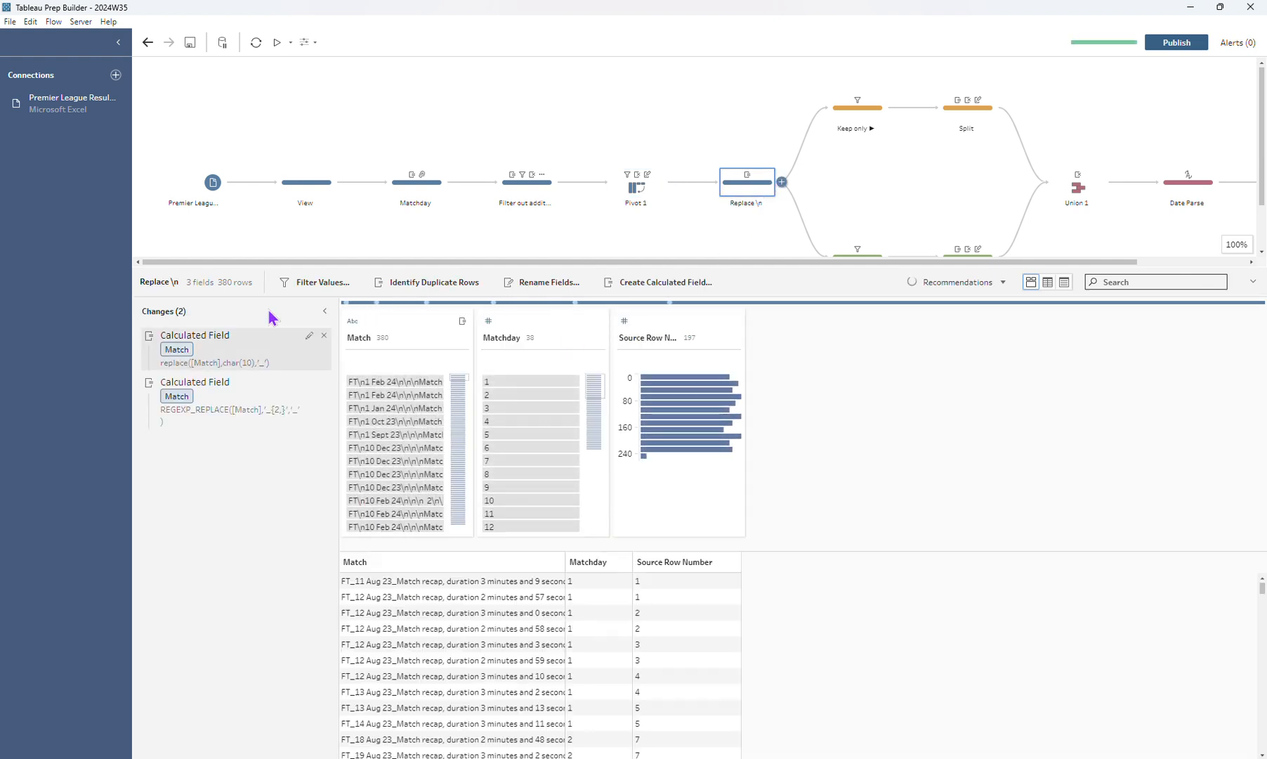
click(309, 337)
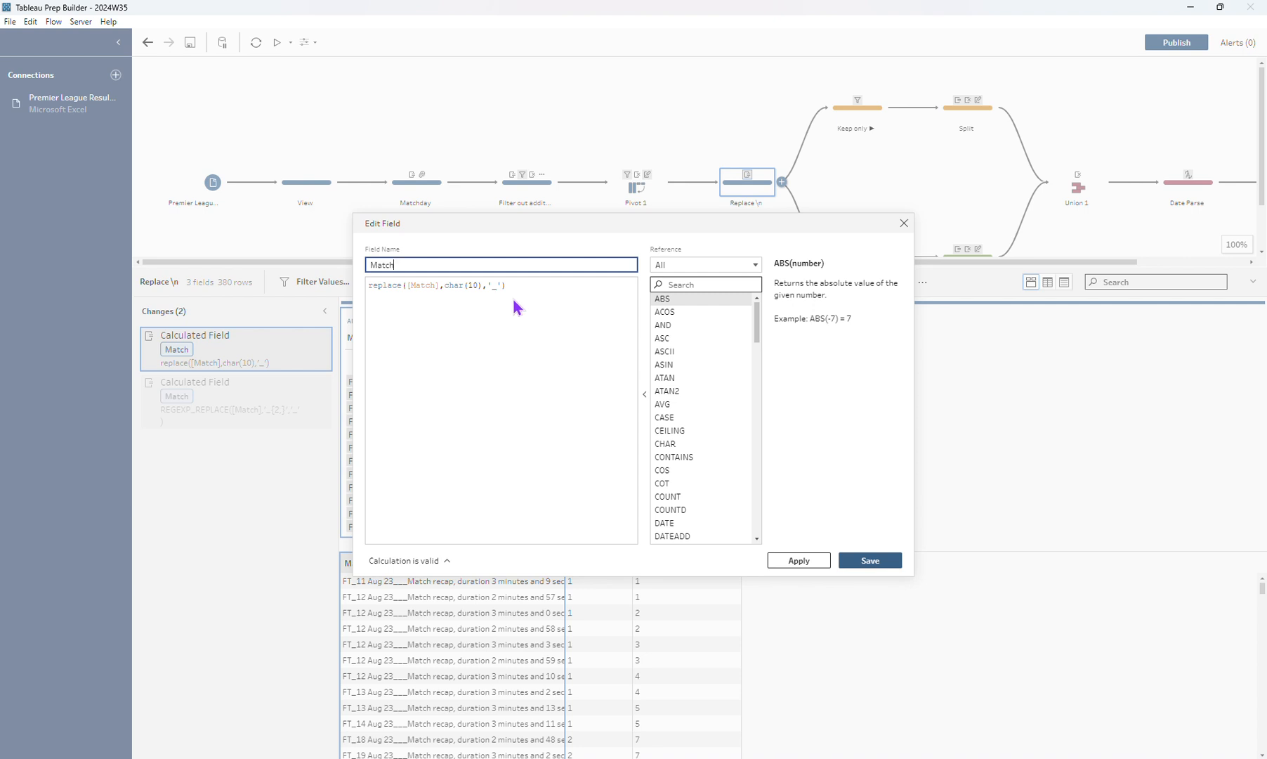
click(497, 285)
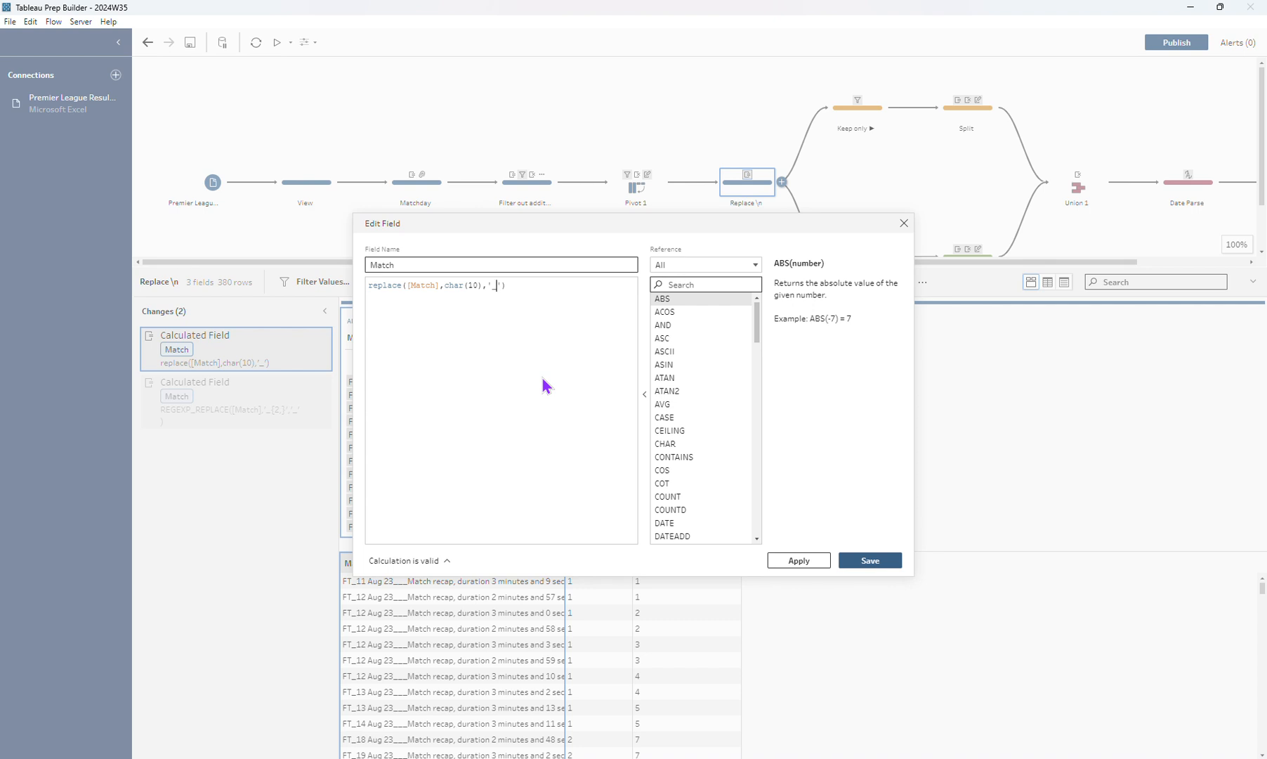
click(558, 350)
click(904, 223)
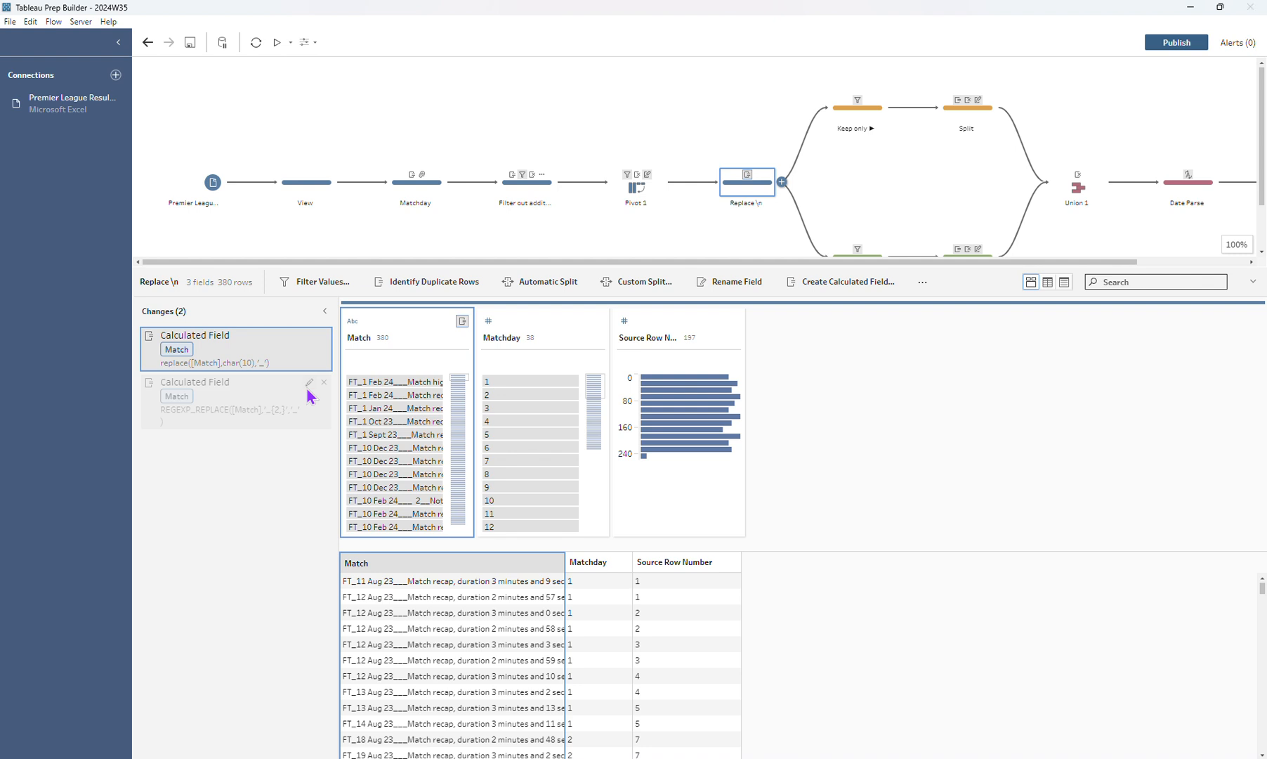
Check the REGEXP_REPLACE calculation, then examine the full Match values at the first replace calculation, widening the Match column to fit
click(308, 386)
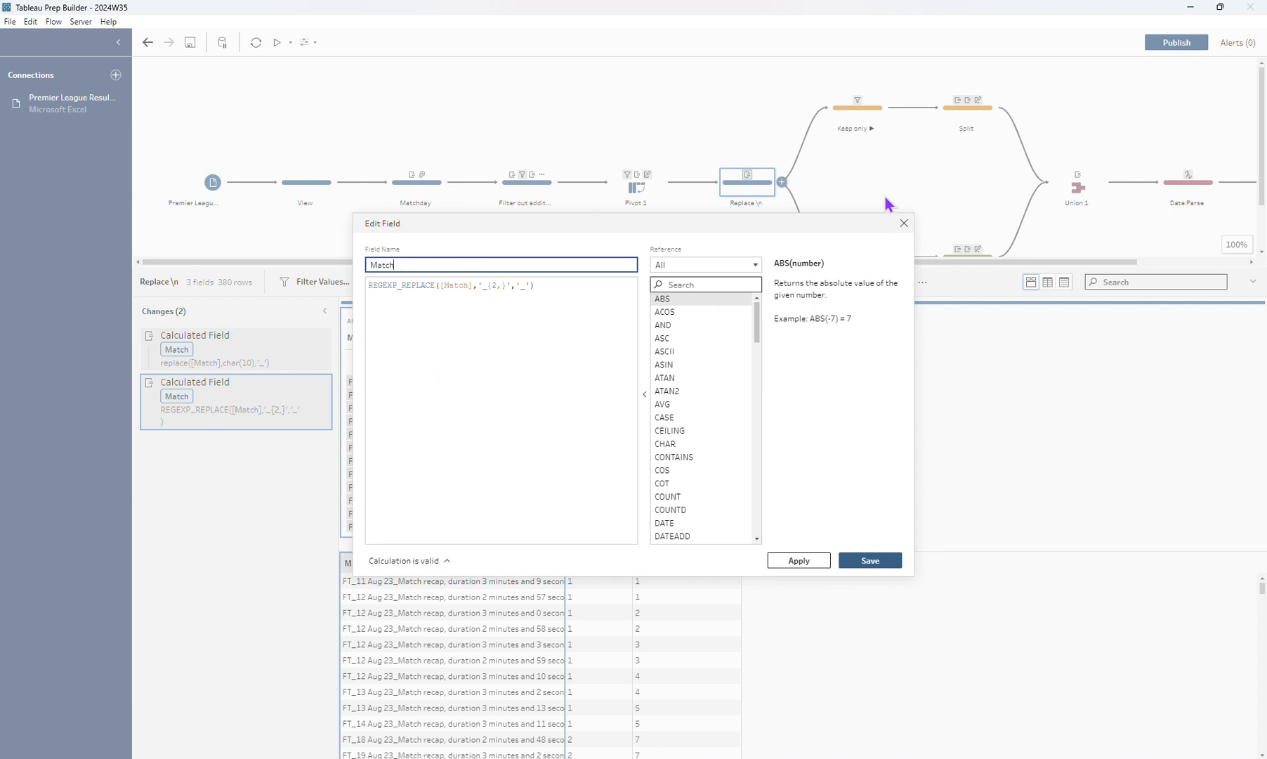
click(904, 224)
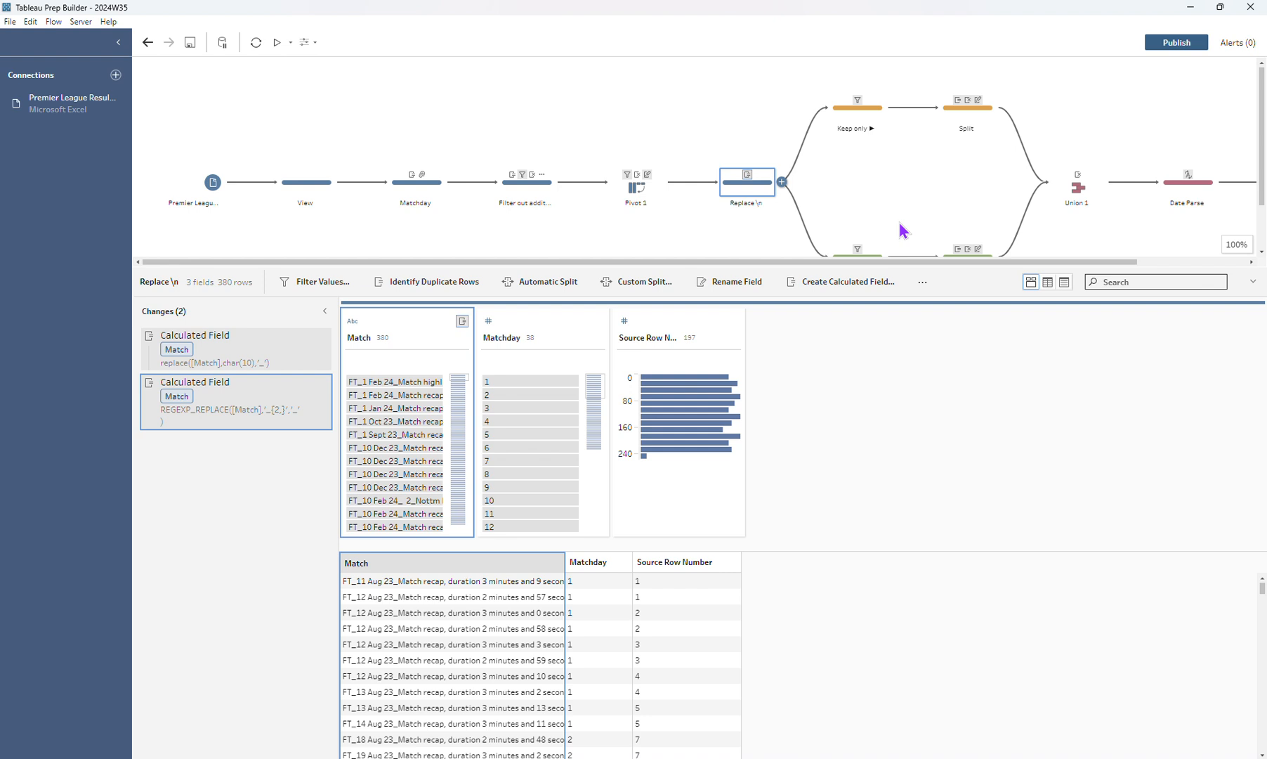
click(262, 351)
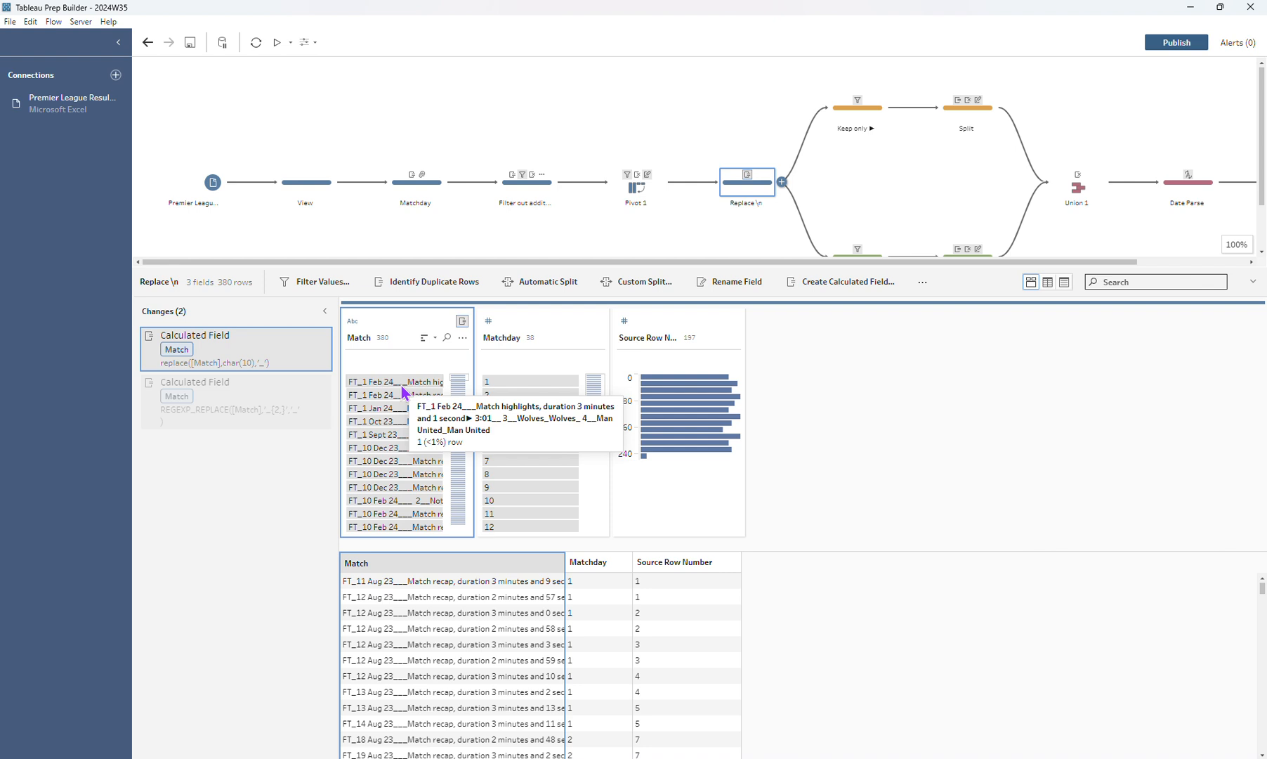
click(565, 569)
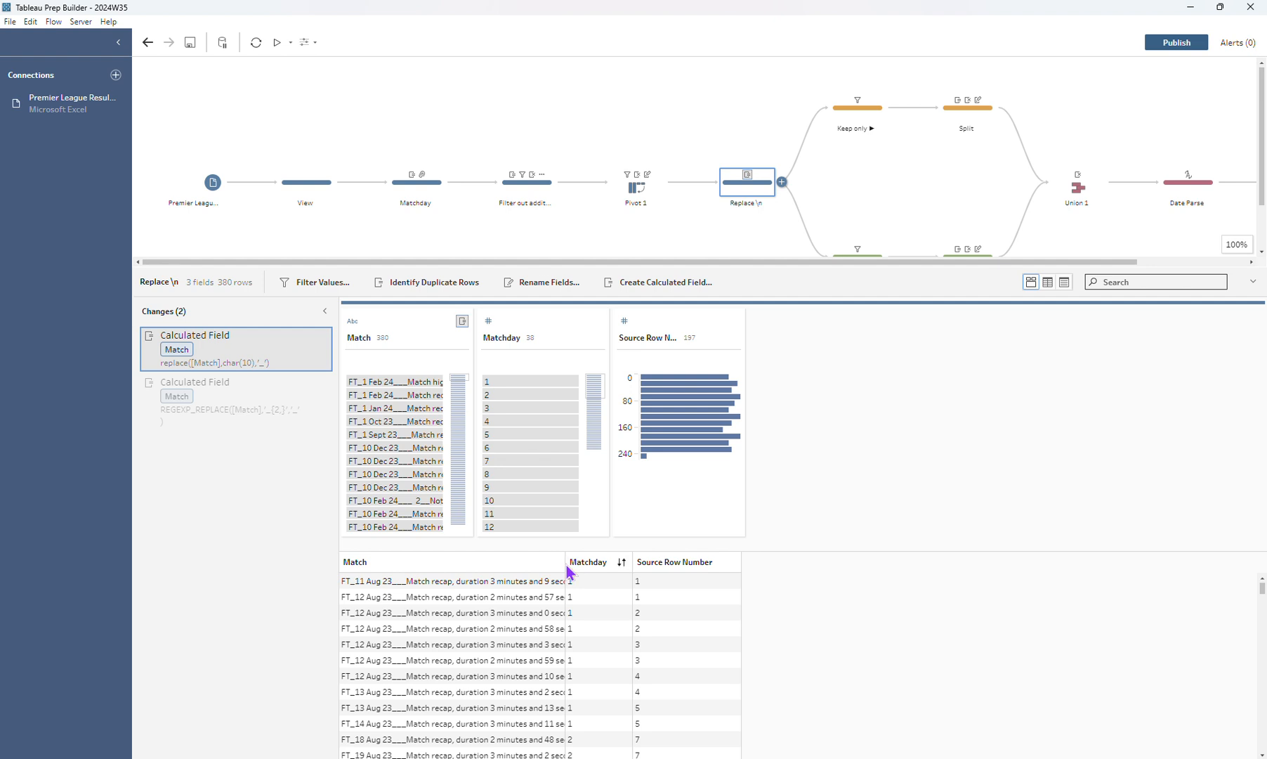
double_click(564, 562)
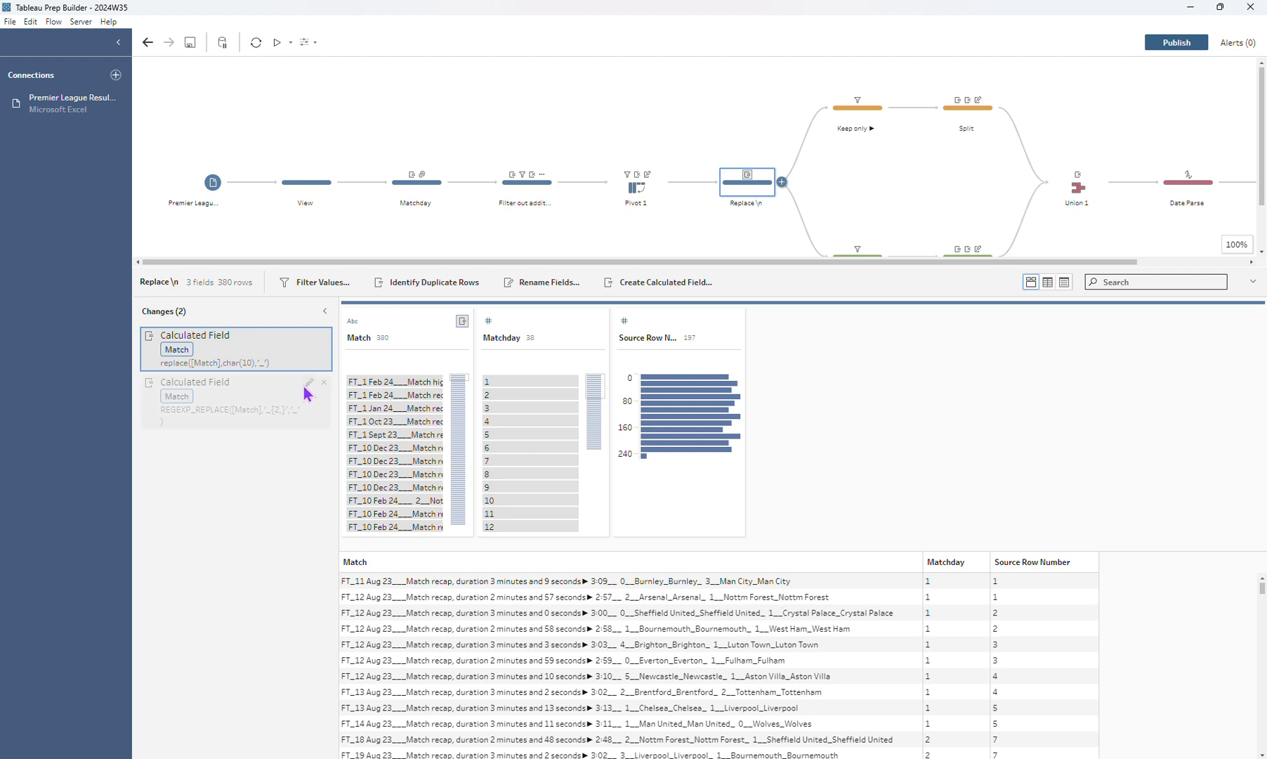
Review the REGEXP_REPLACE calculation again and examine the resulting Match values down to the last rows in an enlarged data grid
click(307, 386)
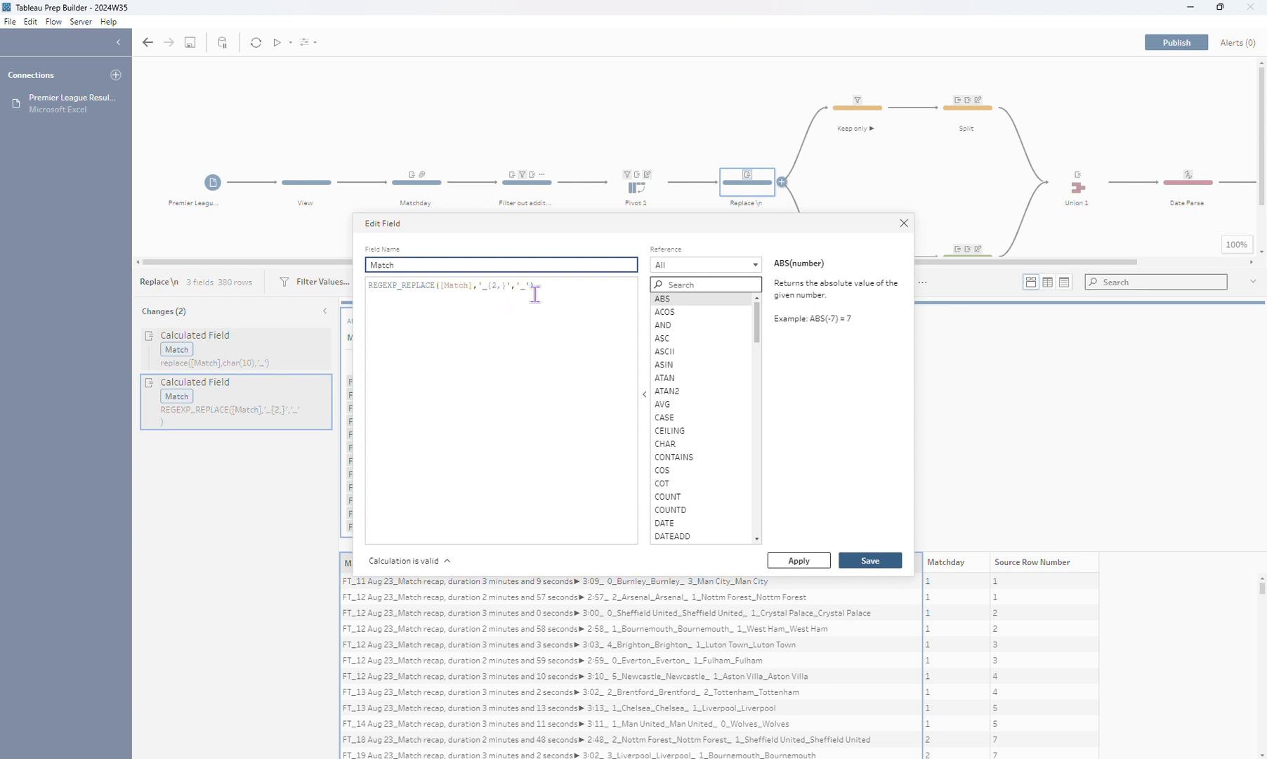
click(904, 223)
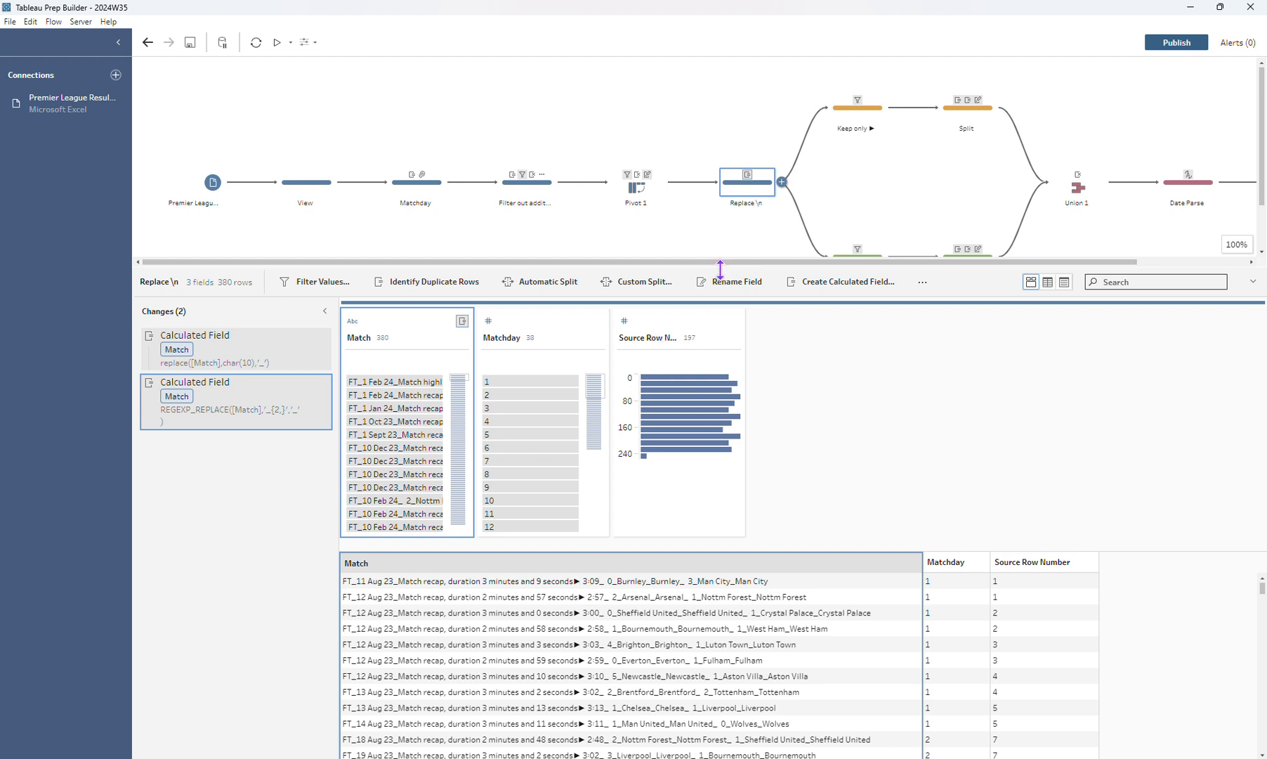
drag(720, 267, 744, 164)
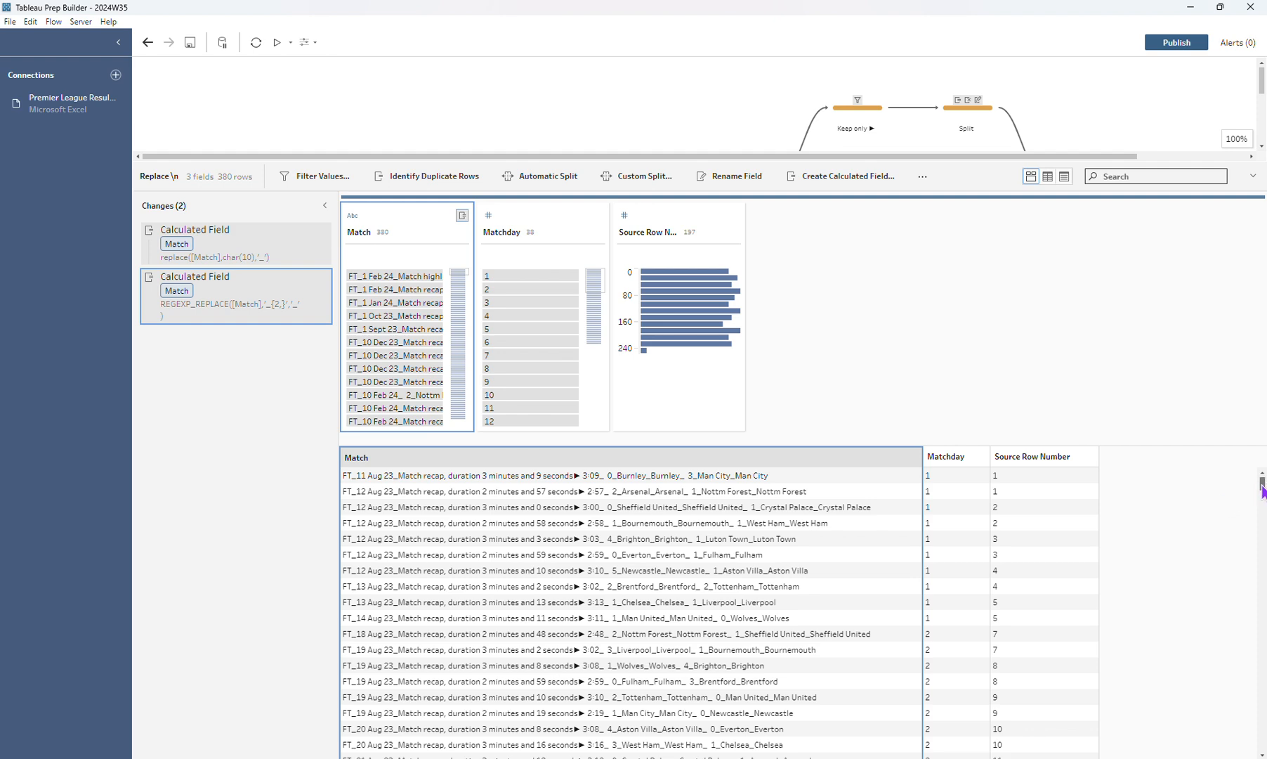
drag(1262, 485, 1262, 743)
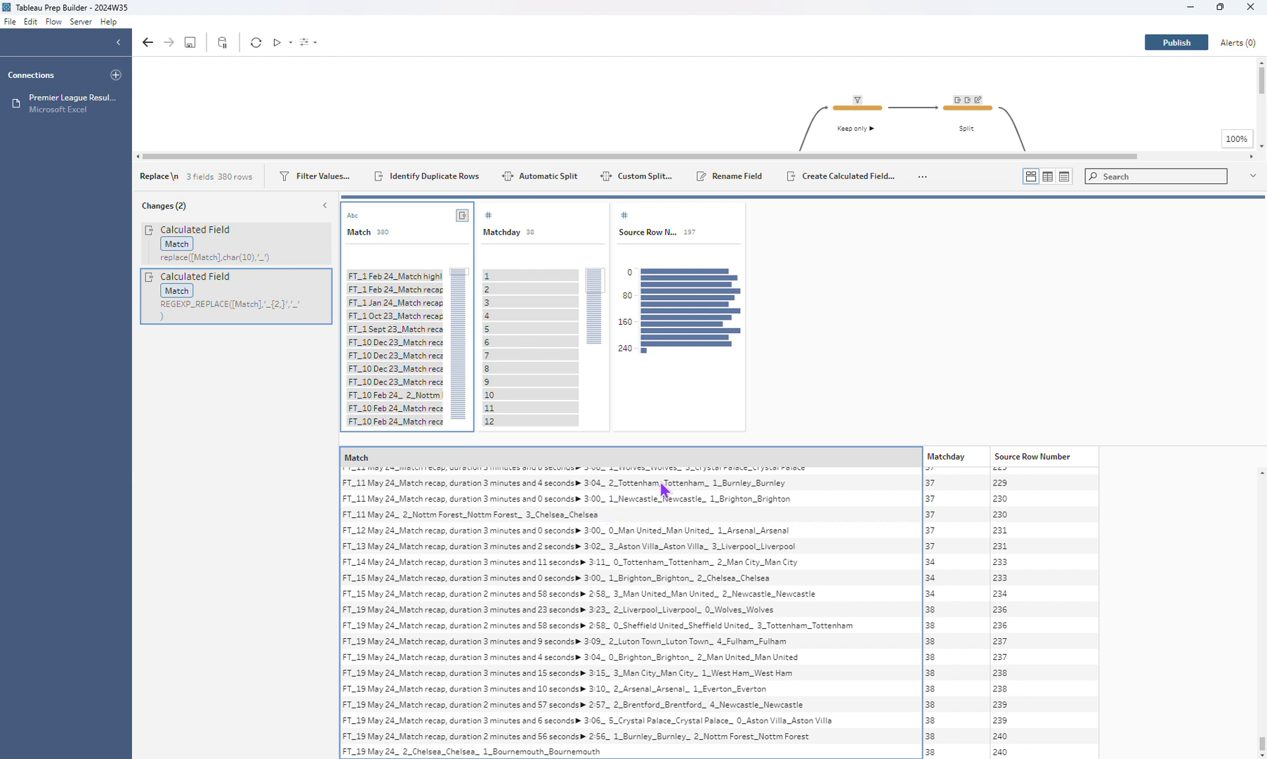
Bring both flow branches into view and inspect the Keep only ▶ wildcard filter and the fields produced by its Split step
drag(972, 167, 971, 349)
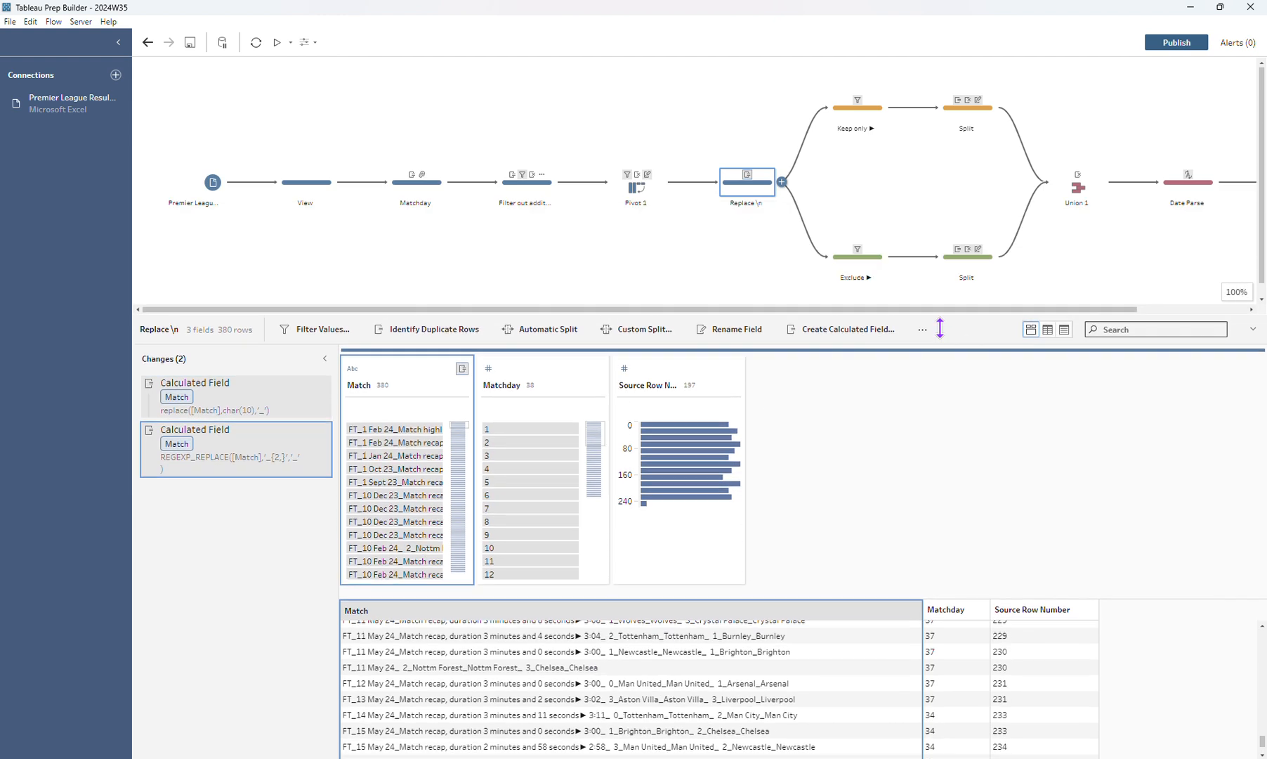
click(860, 116)
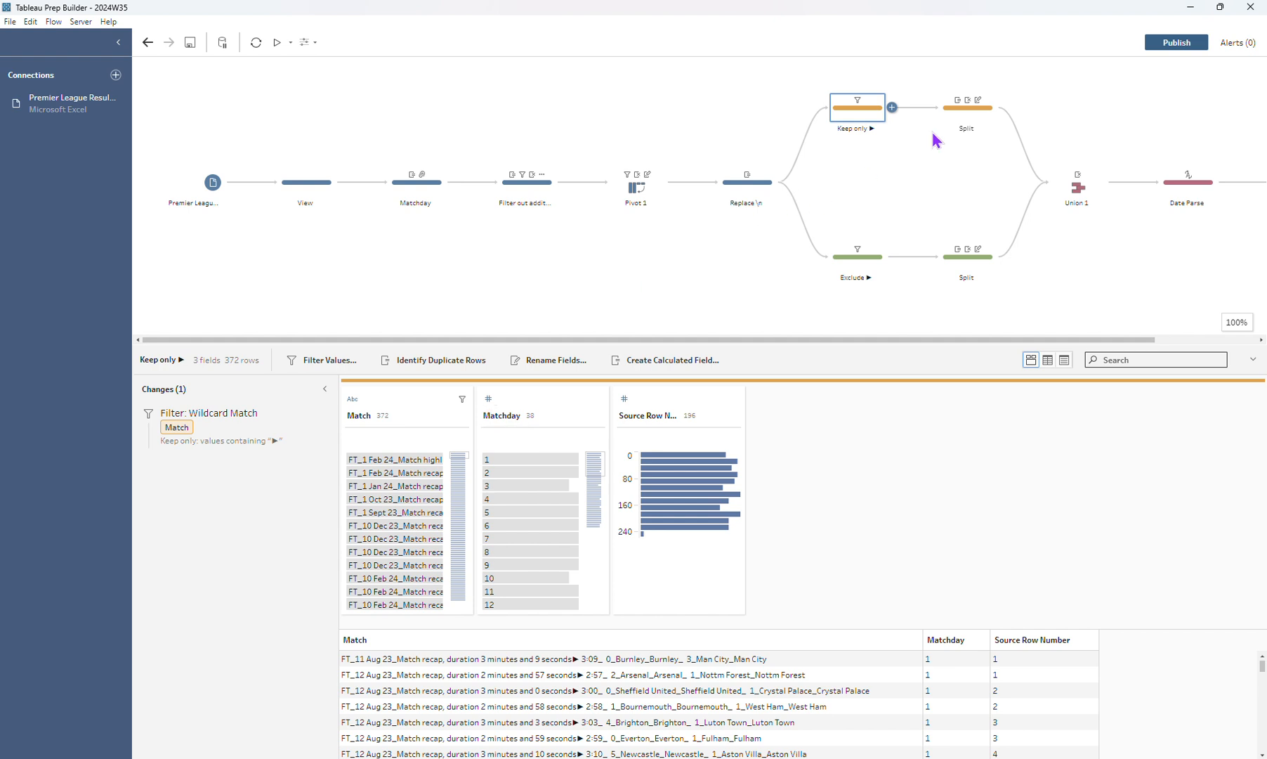
click(980, 122)
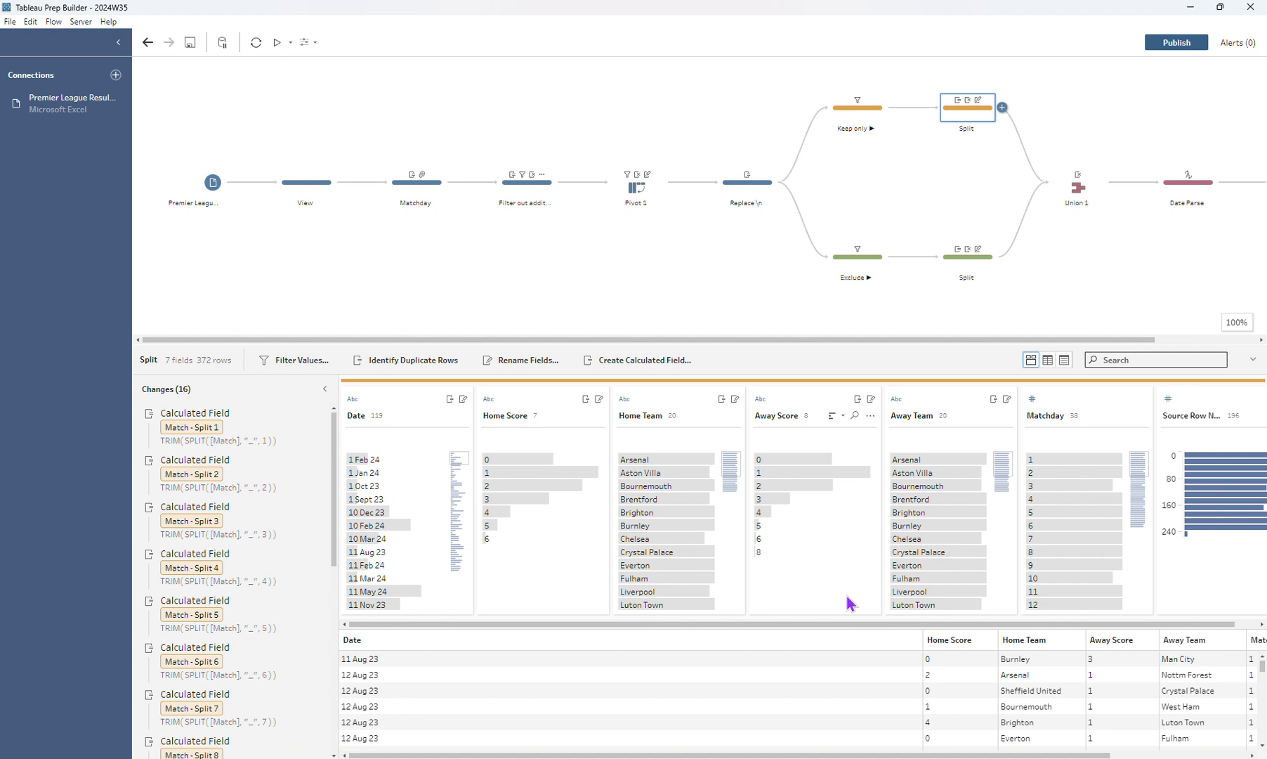
Inspect the Exclude ▶ filter on Match and the list of changes in the Split step that follows it
click(869, 276)
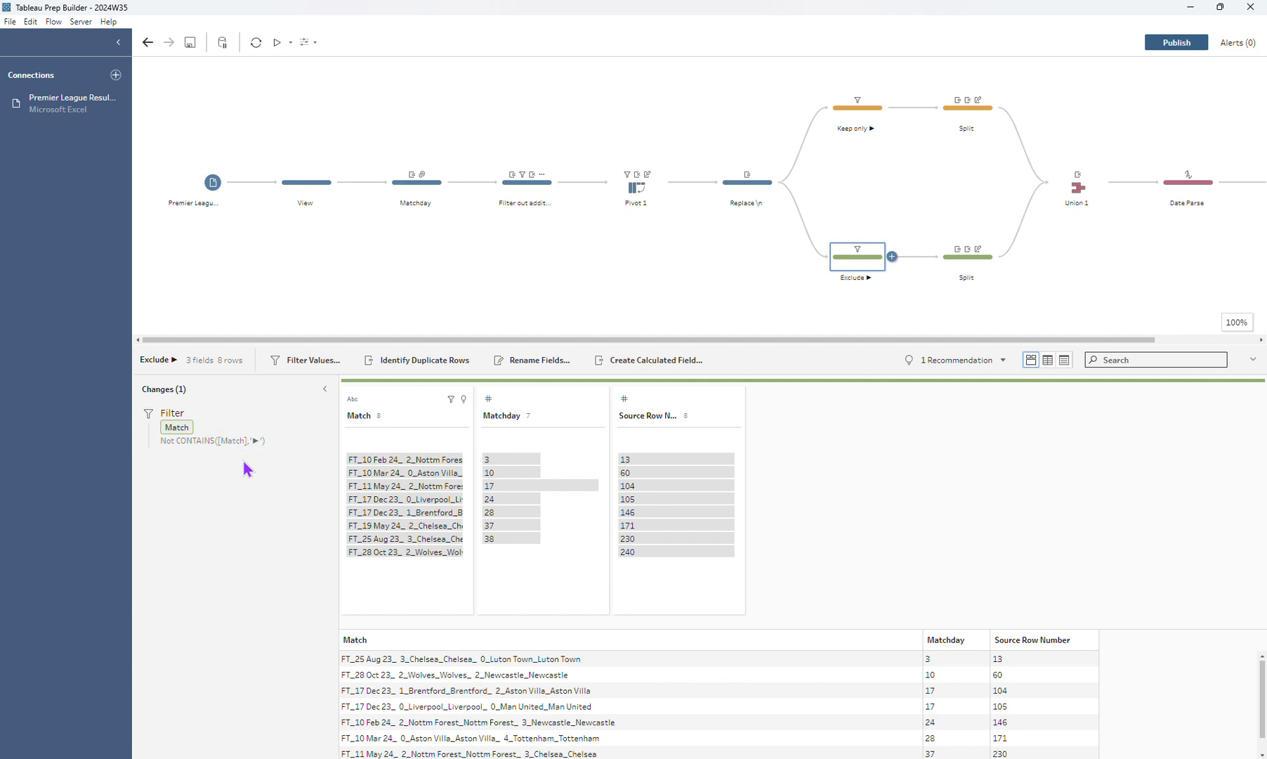
click(987, 267)
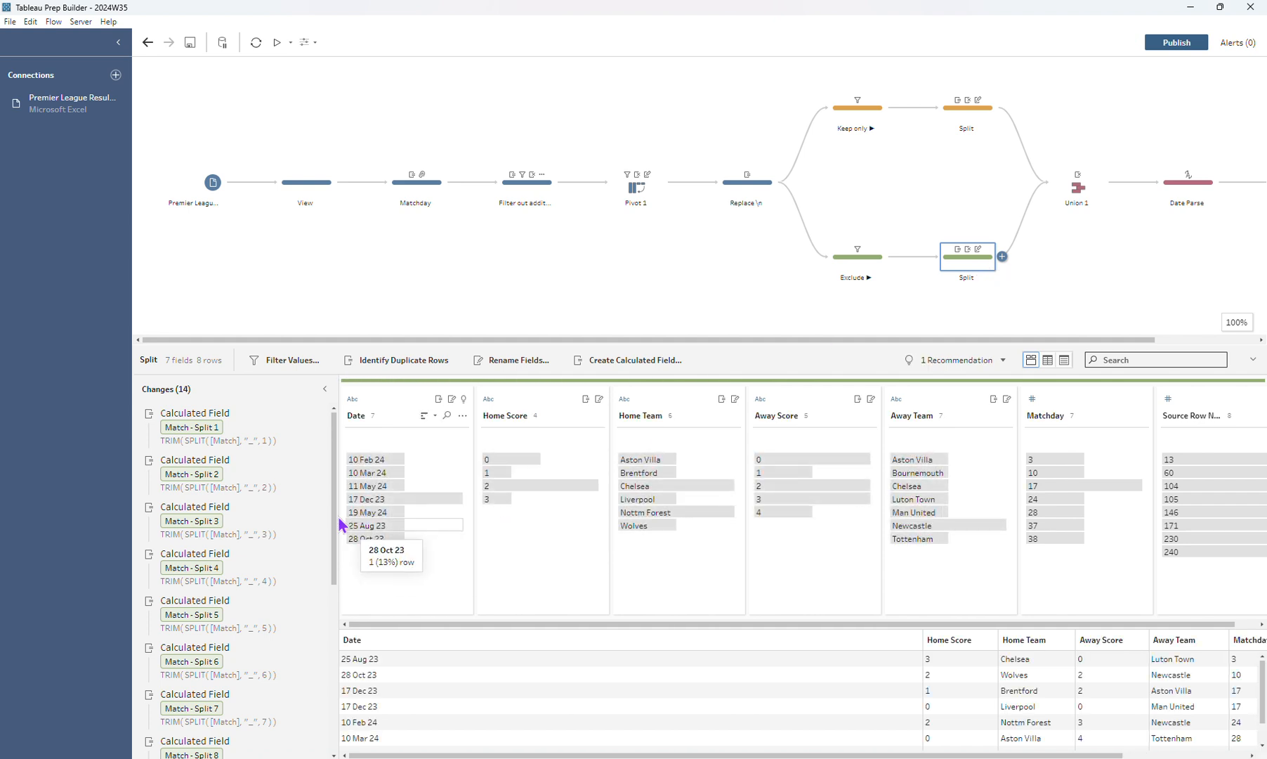
scroll(334, 512, down, 5)
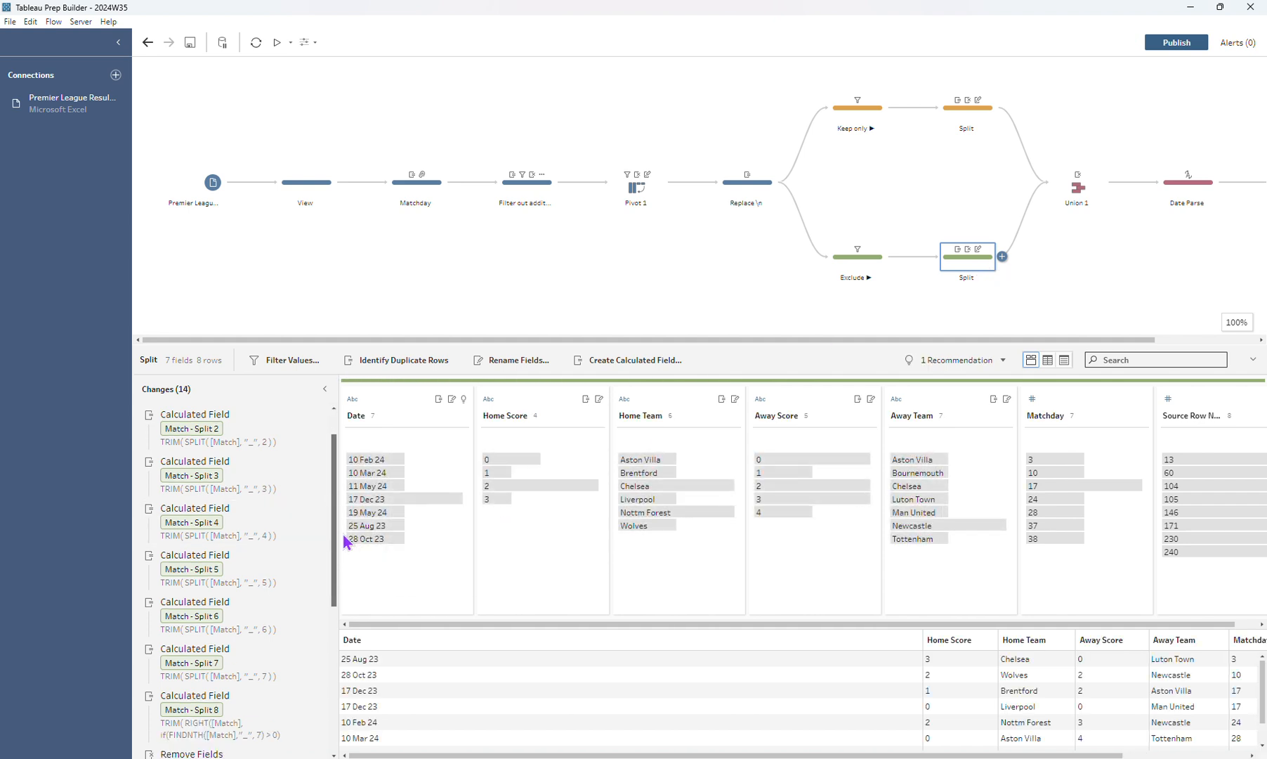
Compare the Match split calculations in the Keep only ▶ branch's Split step with those in the Exclude ▶ branch
click(961, 120)
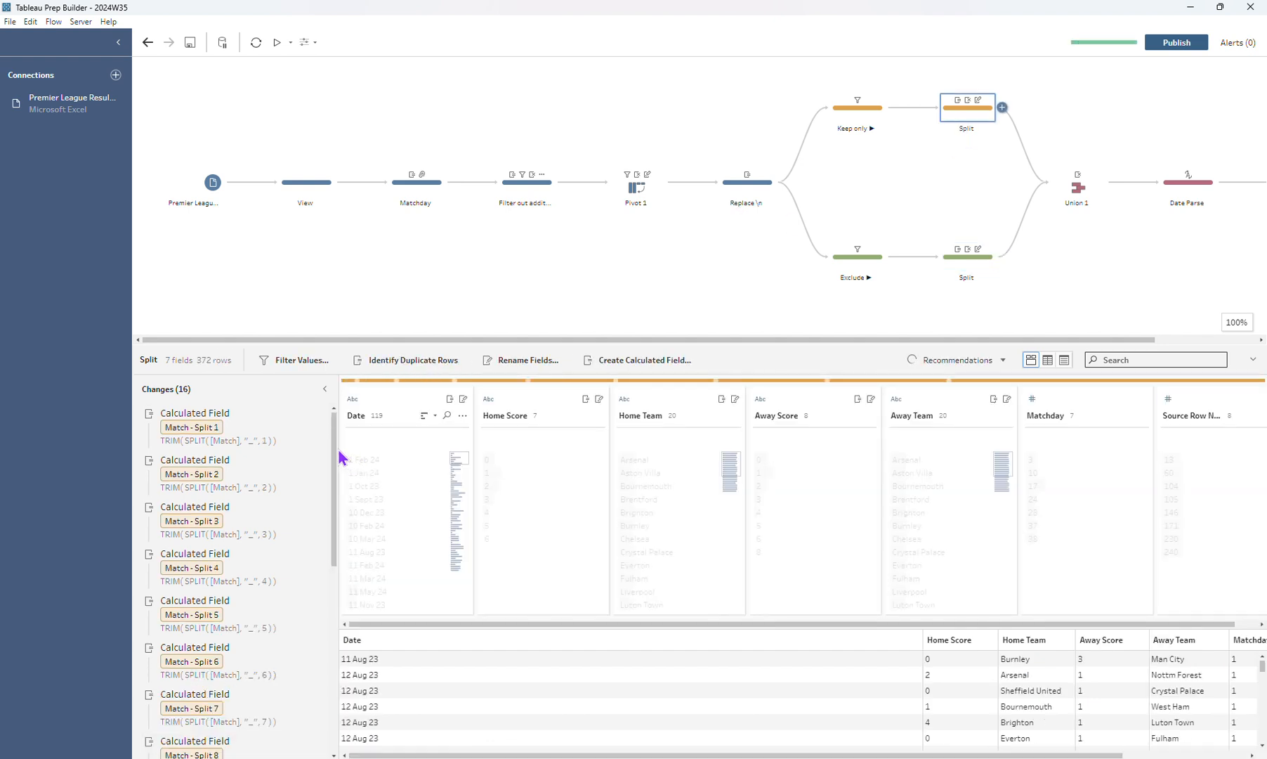
drag(338, 455, 333, 533)
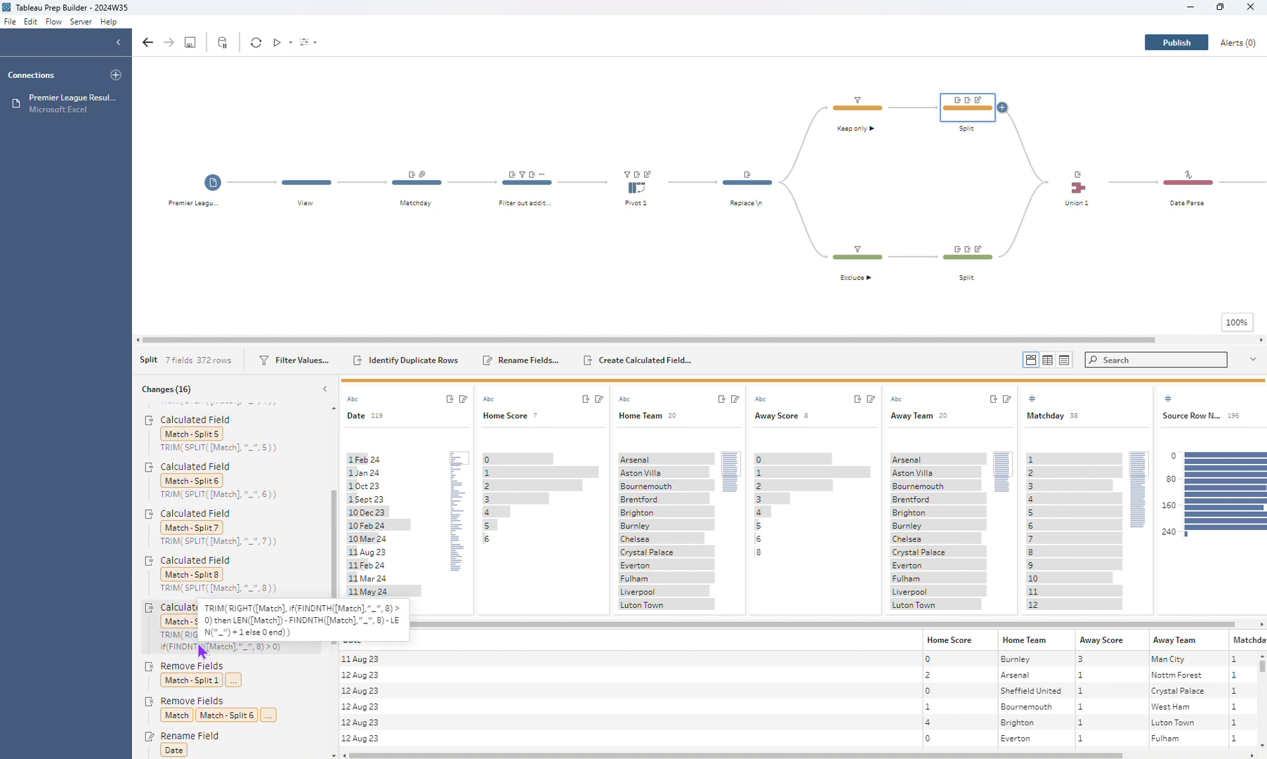
click(973, 275)
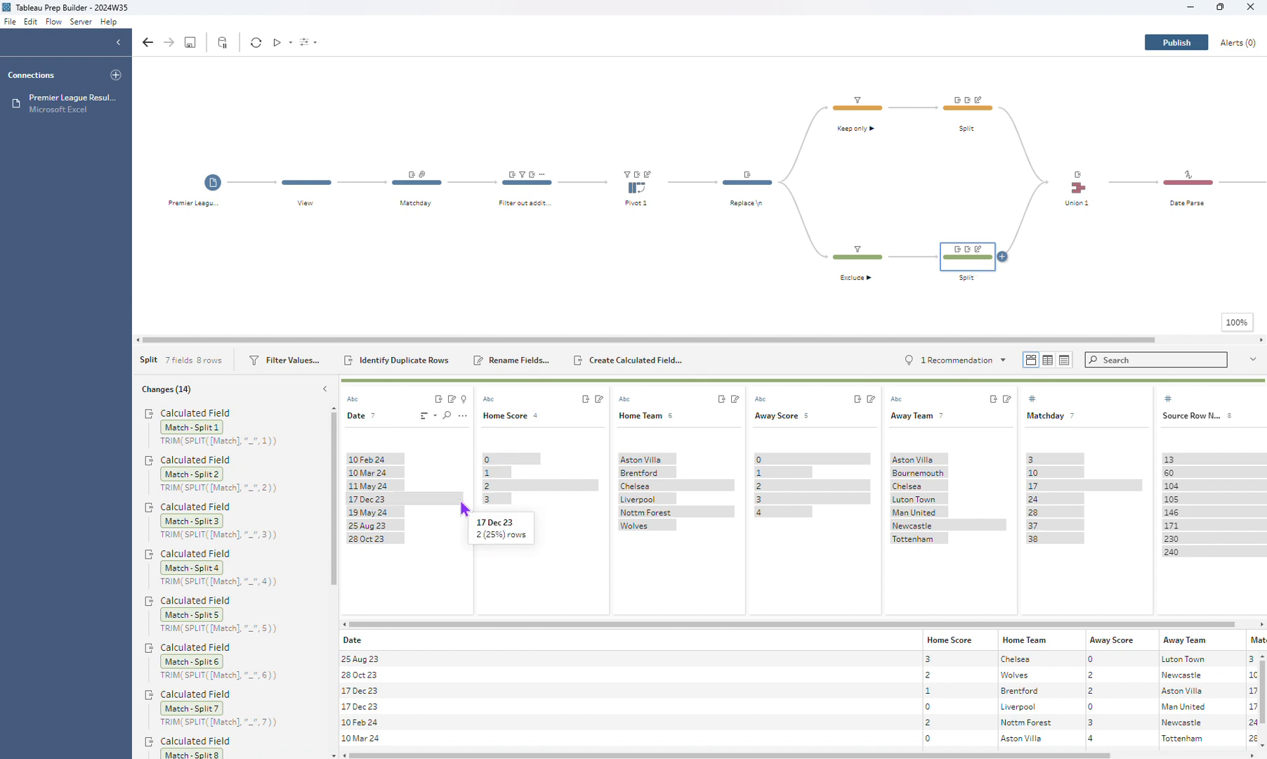
Review the Union 1 results and look up the data type options for the Date field
click(1078, 188)
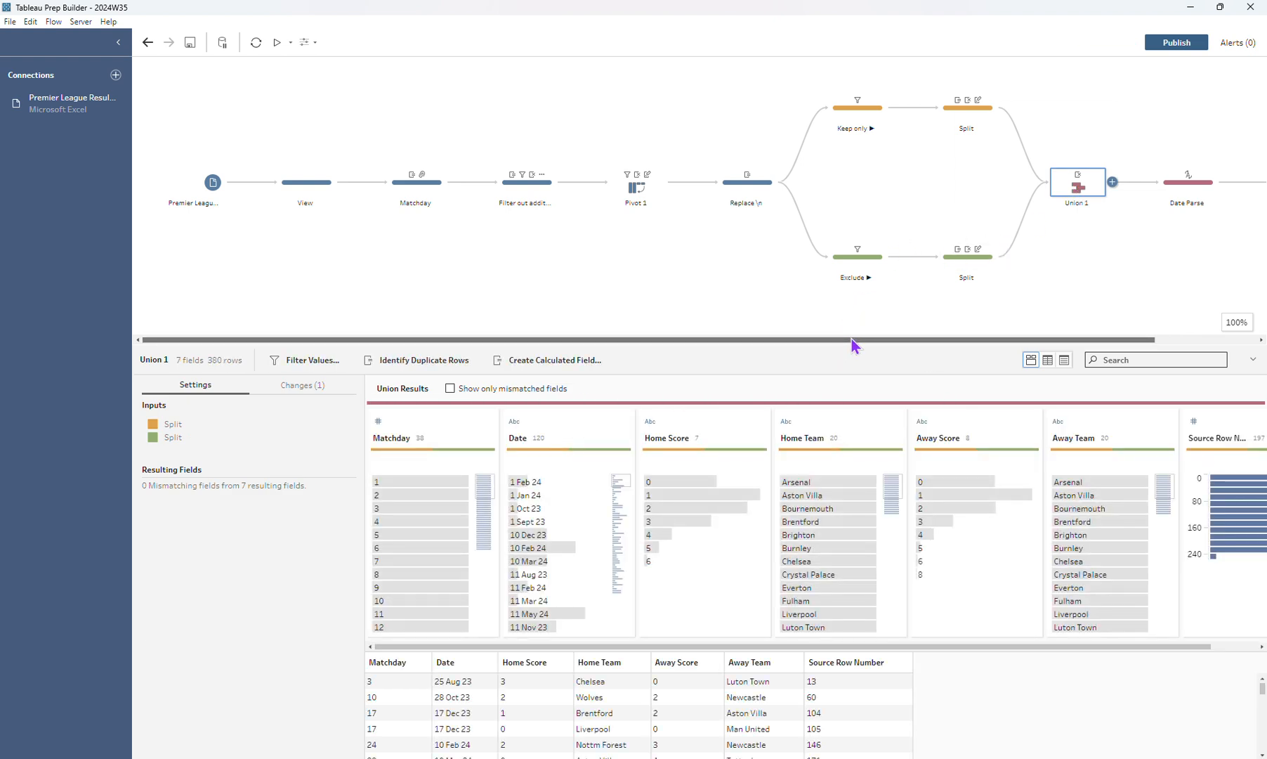
drag(851, 340, 1160, 373)
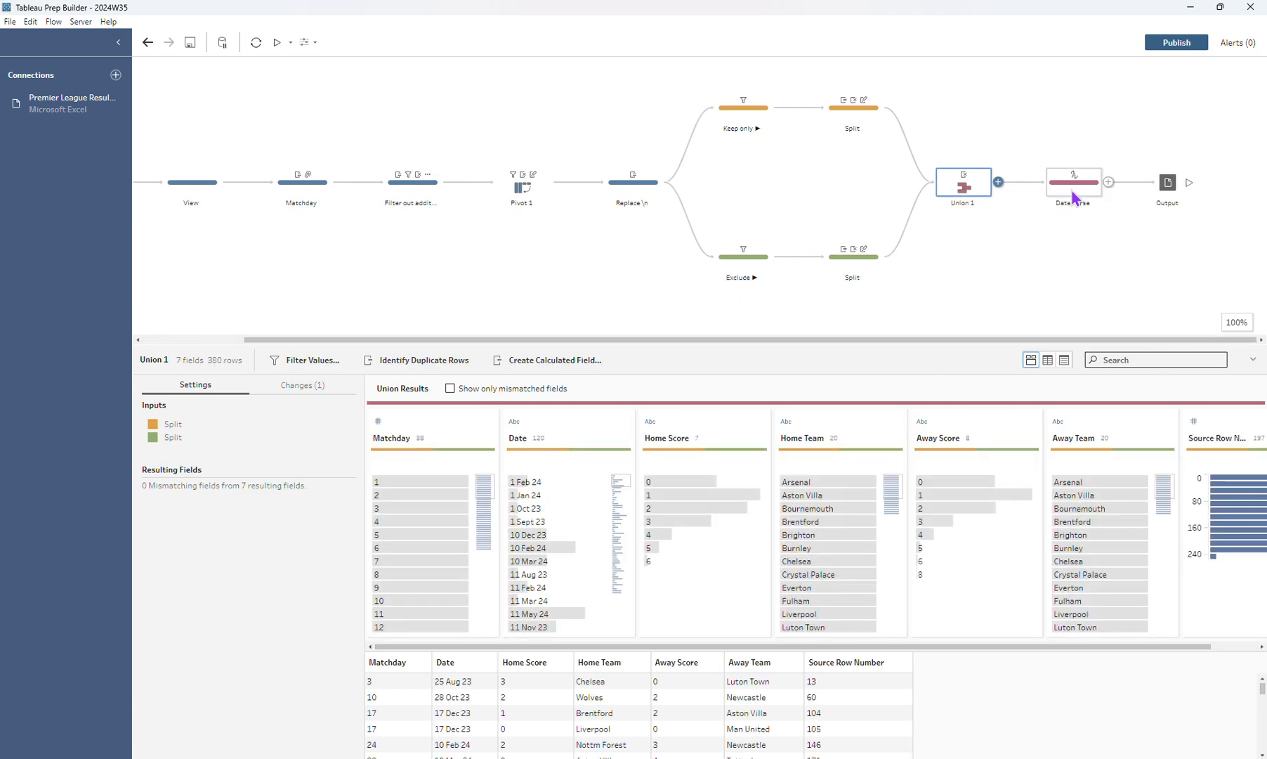
click(514, 422)
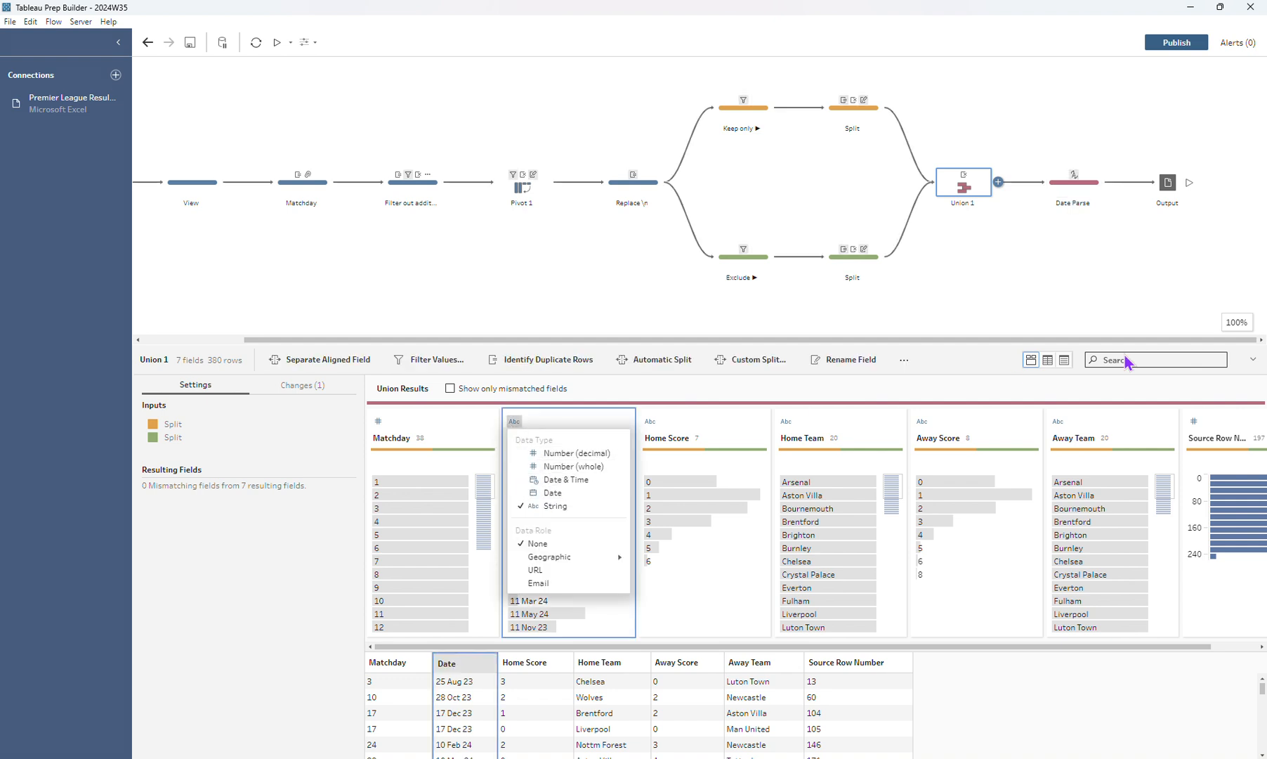
Open the Output step at the end of the flow to view its save settings
click(1169, 176)
click(1169, 183)
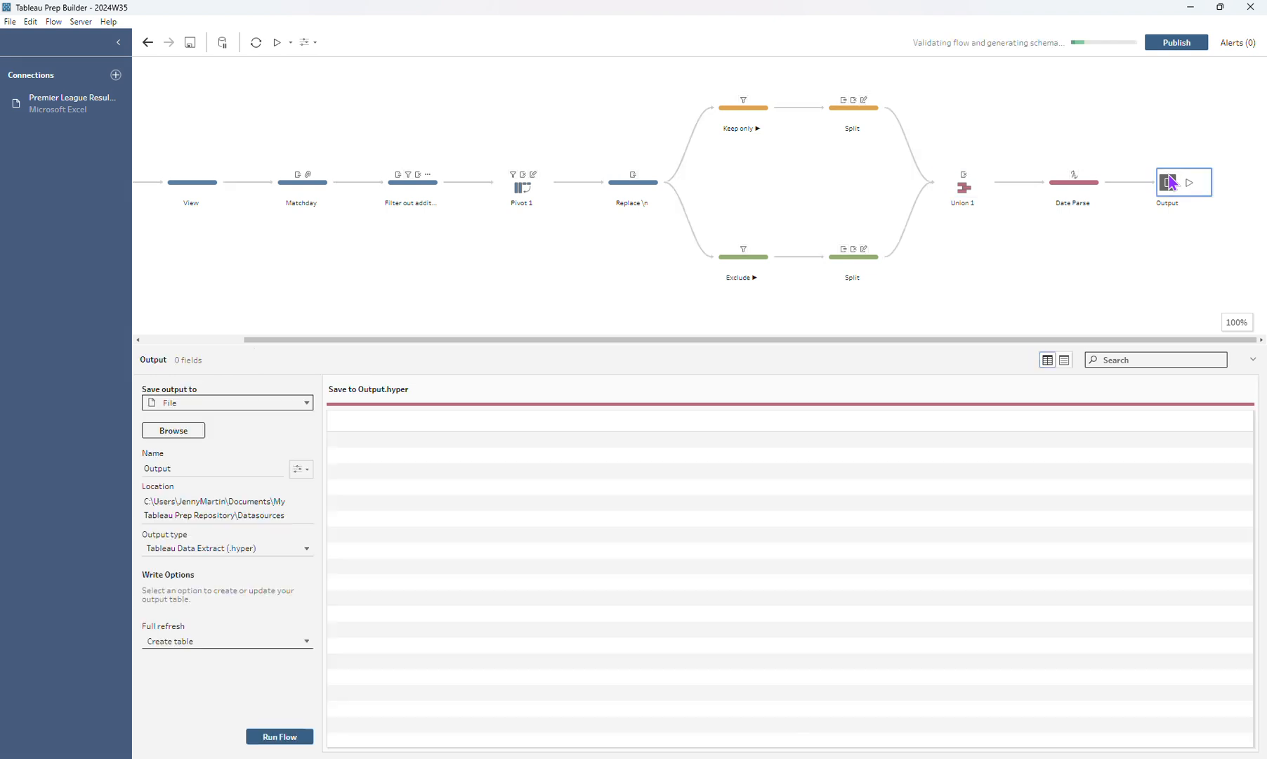